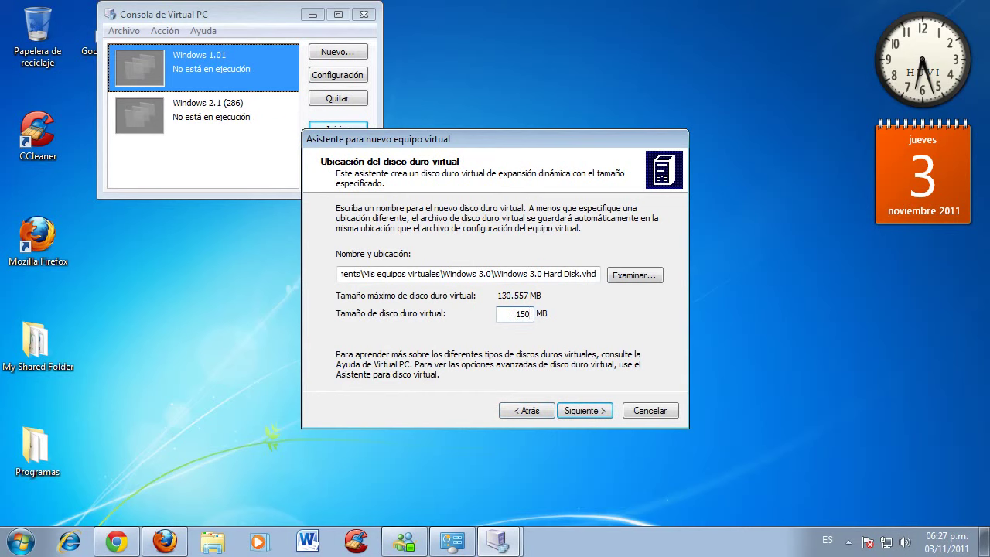
Finish creating the Windows 3.0 virtual machine with a 150 MB virtual hard disk and start it.
key("Return")
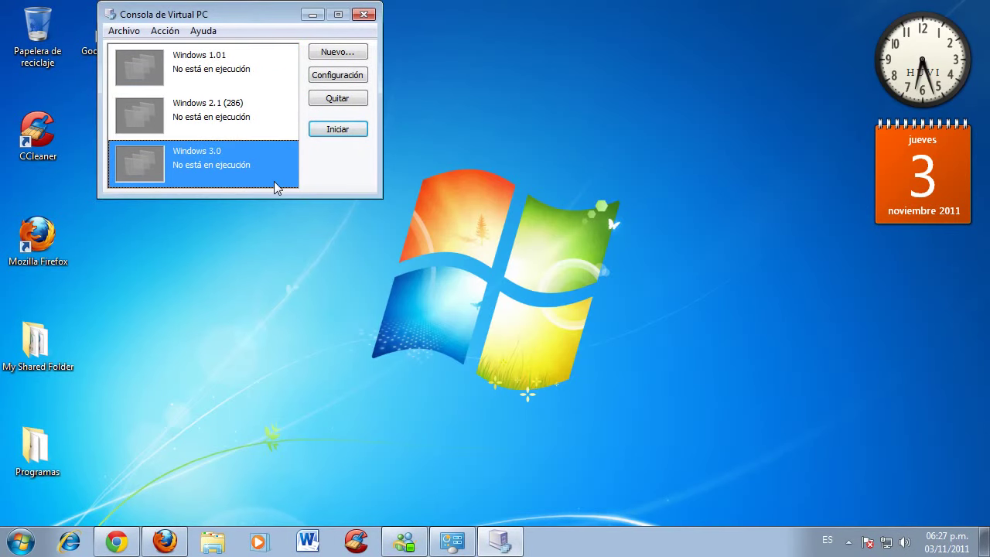
double_click(276, 187)
Capture the Disk01 floppy image from the MS DOS 5.00 folder under Sistemas operativos > MS-DOS.
left_click(81, 389)
left_click(155, 418)
left_click(385, 92)
left_click(387, 92)
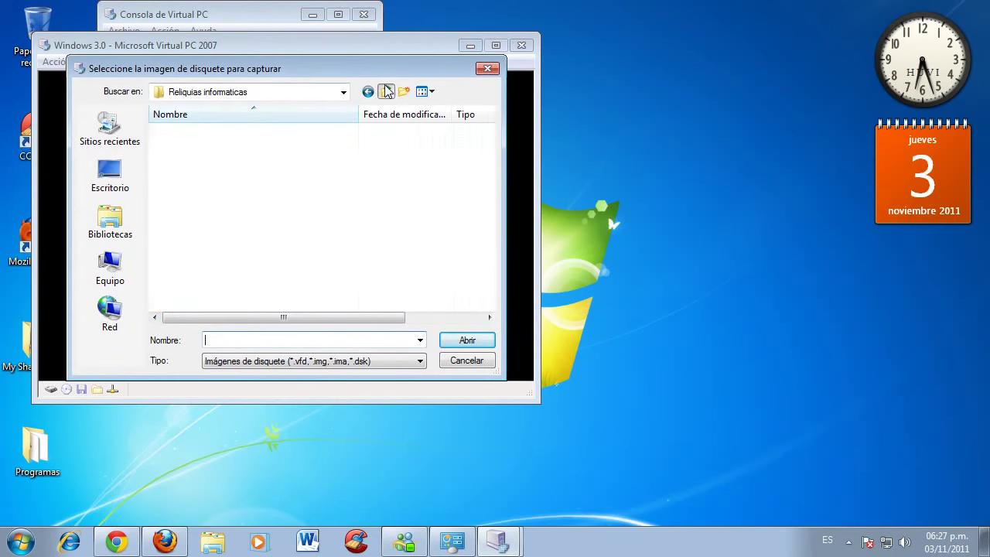
left_click(240, 176)
double_click(240, 176)
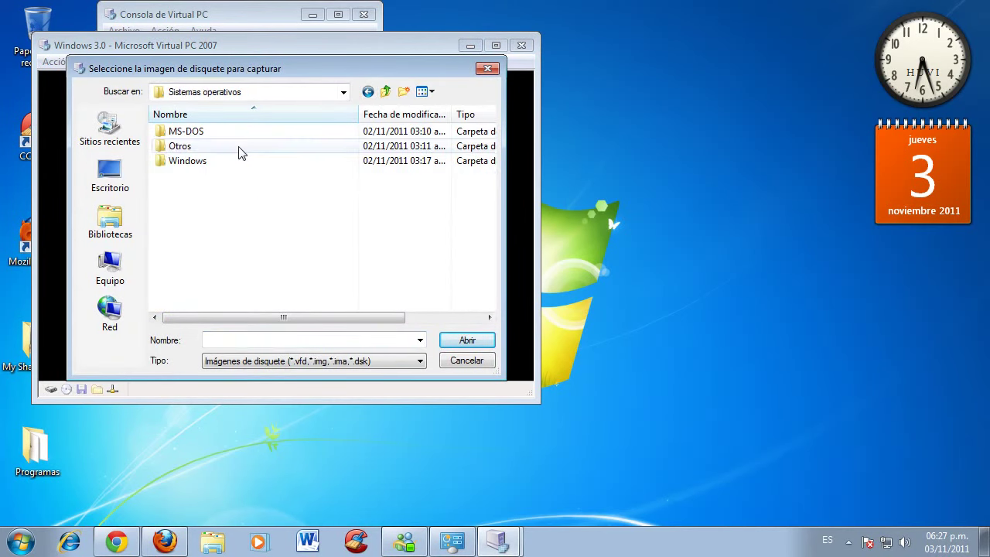
double_click(231, 133)
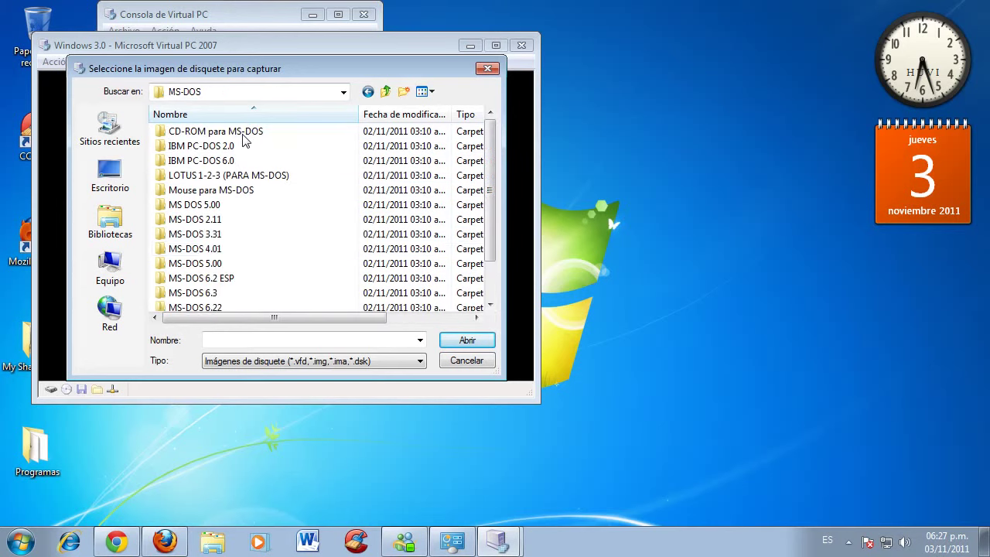
double_click(234, 263)
double_click(215, 138)
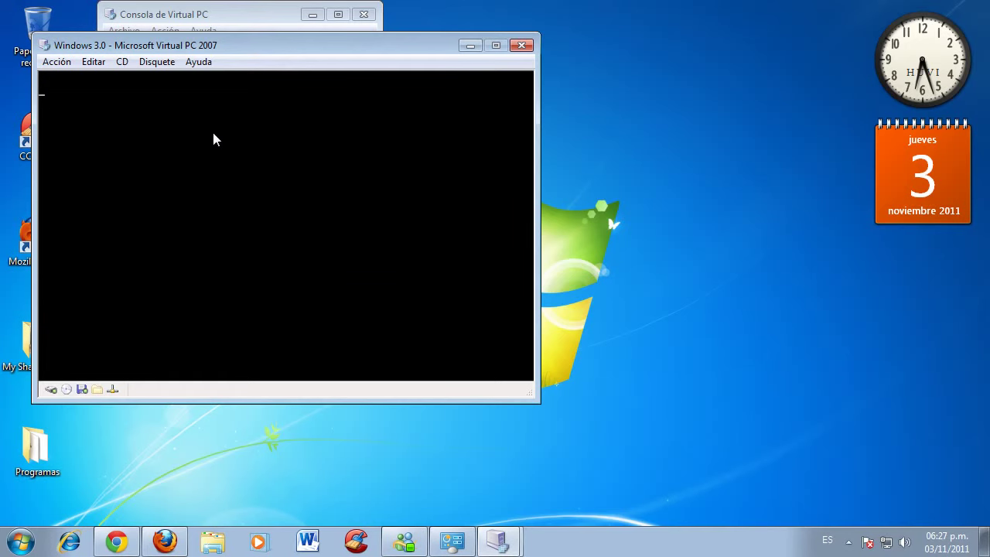
Move the virtual machine window clear, continue past the MS-DOS 5.00 setup welcome, and set the country to España.
left_click_drag(252, 54, 359, 7)
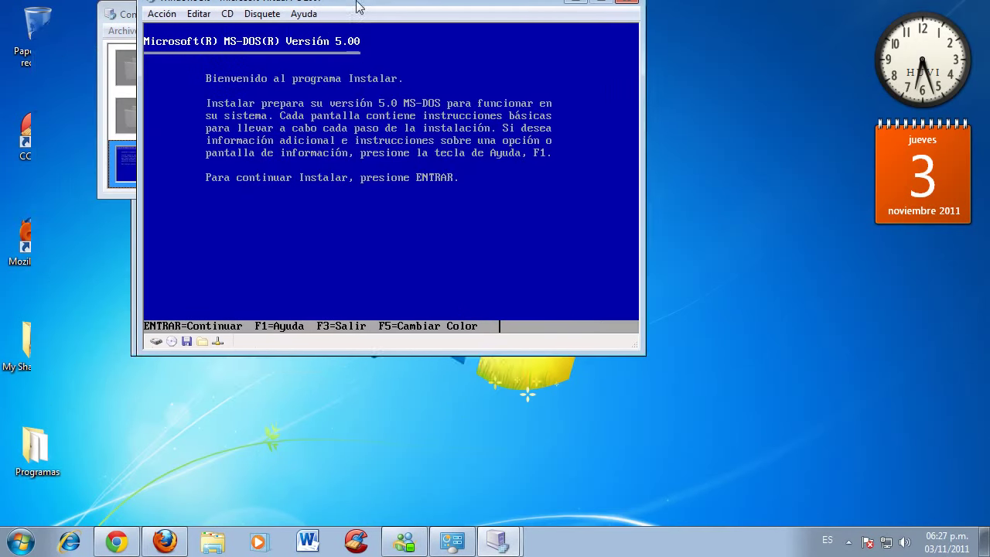
key("Return")
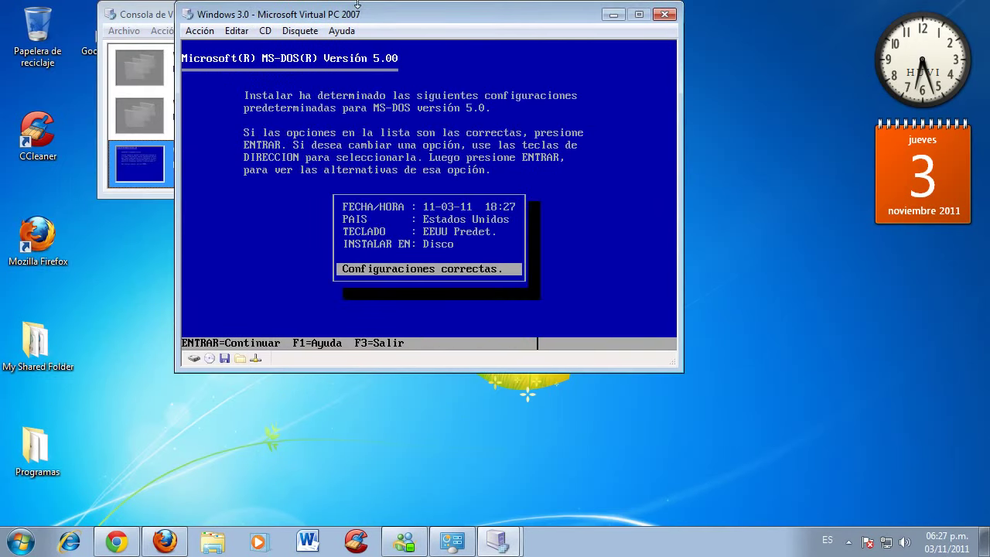
key("Up")
key("Up")
key("Up")
key("Return")
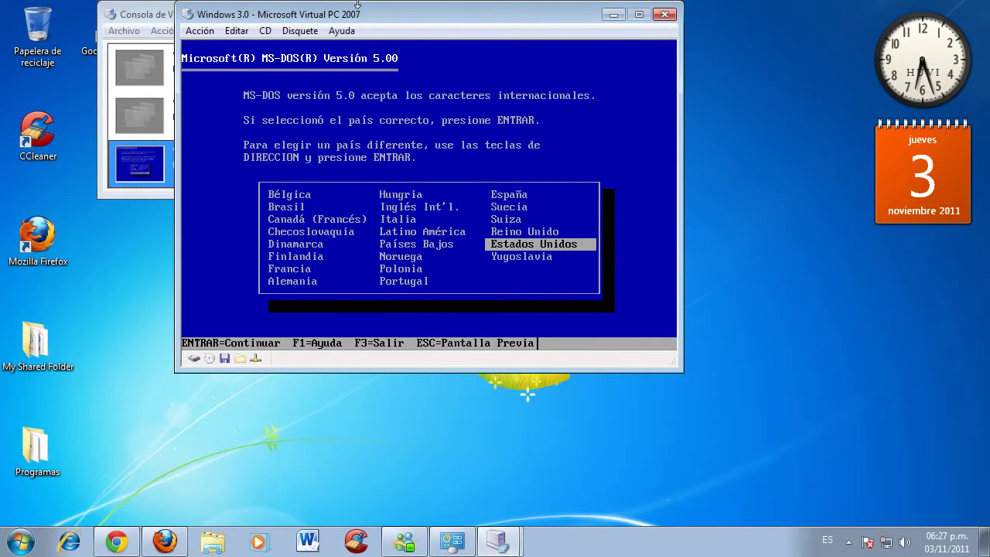
key("Up")
key("Up")
key("Up")
key("Up")
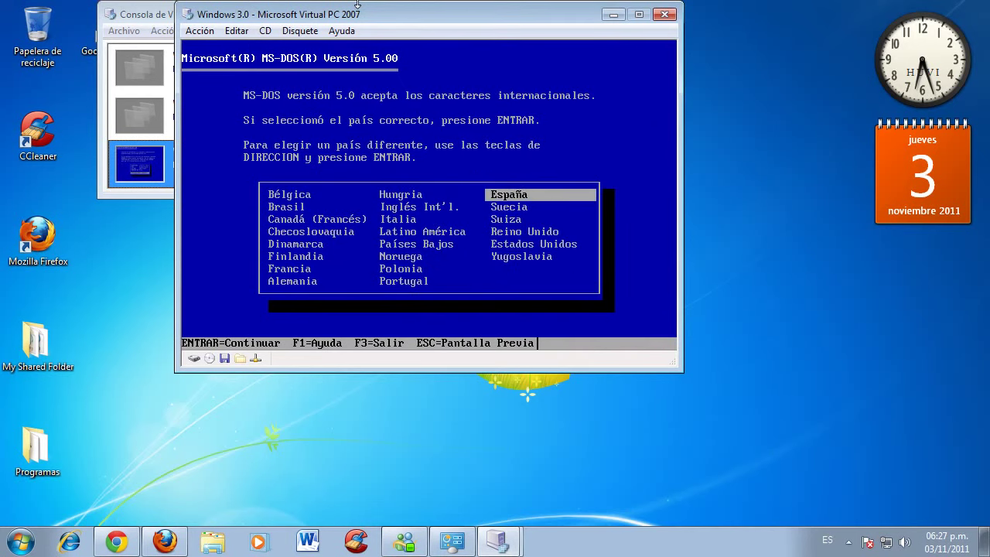
key("Return")
Set the keyboard layout to Español and accept the MS-DOS setup configuration.
key("Up")
key("Up")
key("Return")
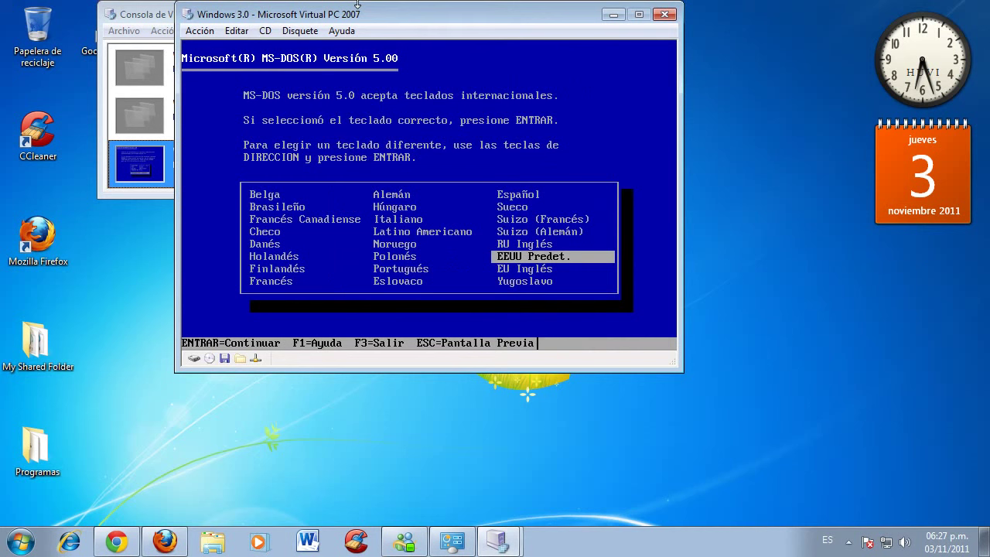
key("Up")
key("Up")
key("Up")
key("Up")
key("Up")
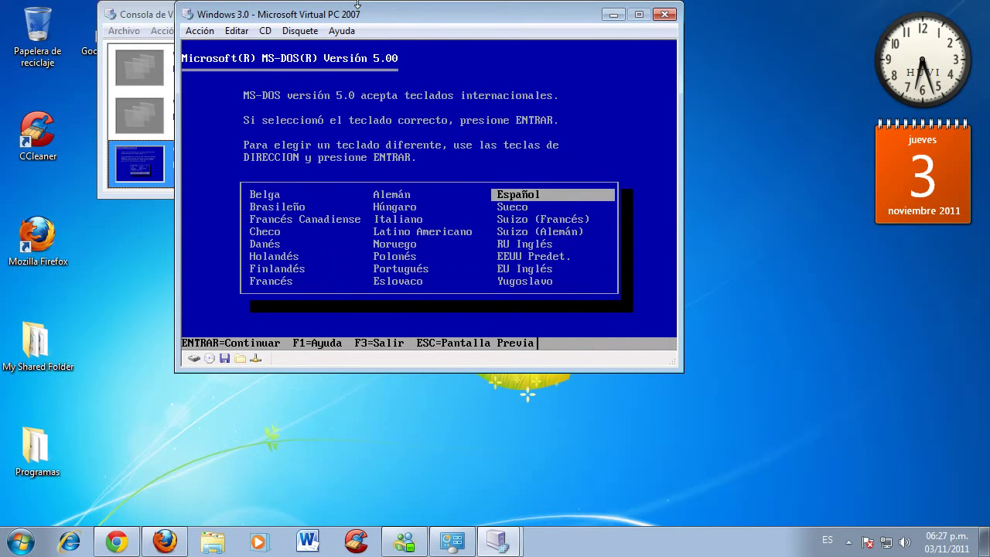
key("Return")
key("Return")
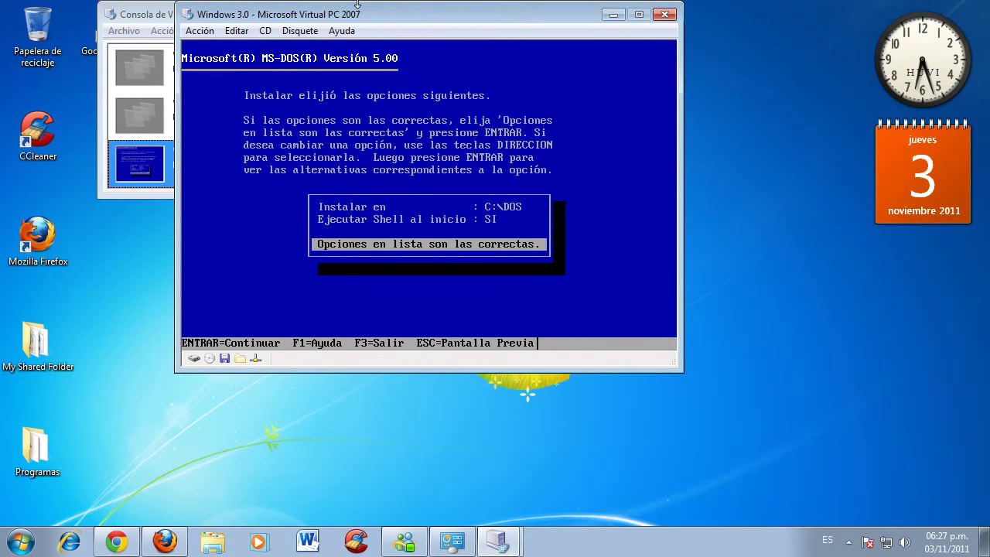
Turn off running the Shell at startup and assign all free disk space to MS-DOS.
key("Up")
key("Return")
key("Down")
key("Return")
key("Return")
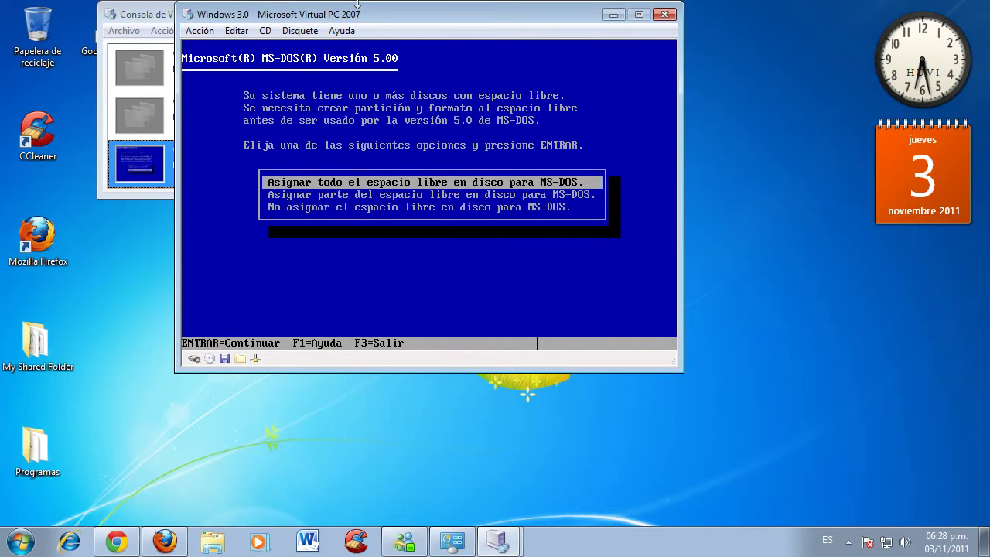
key("Return")
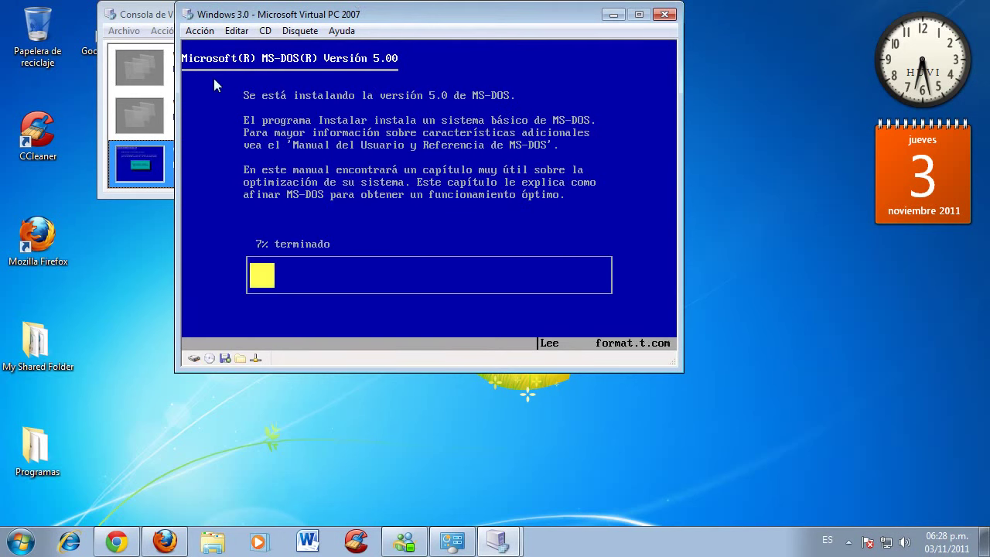
Capture the Disk02 floppy image and continue the MS-DOS installation.
left_click(300, 31)
left_click(332, 46)
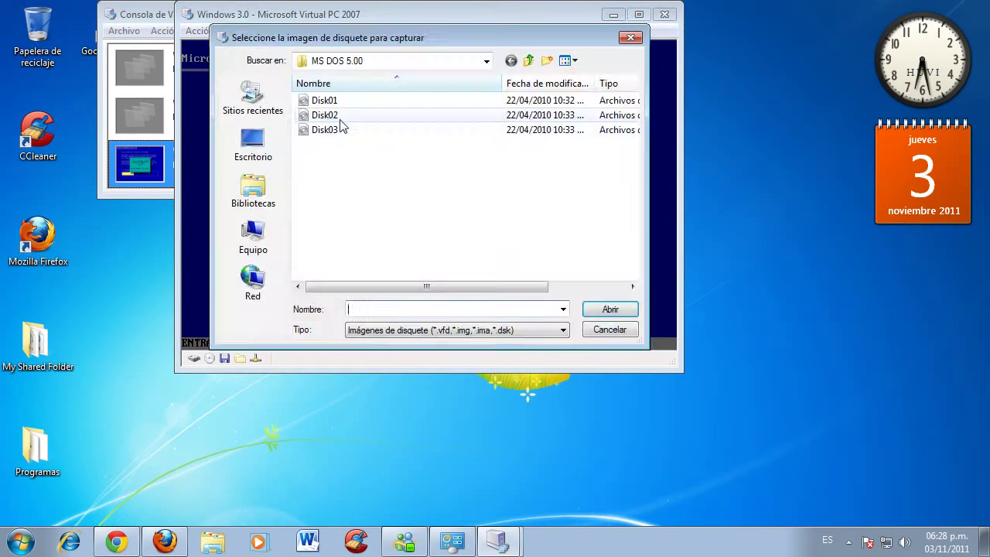
double_click(339, 116)
key("Return")
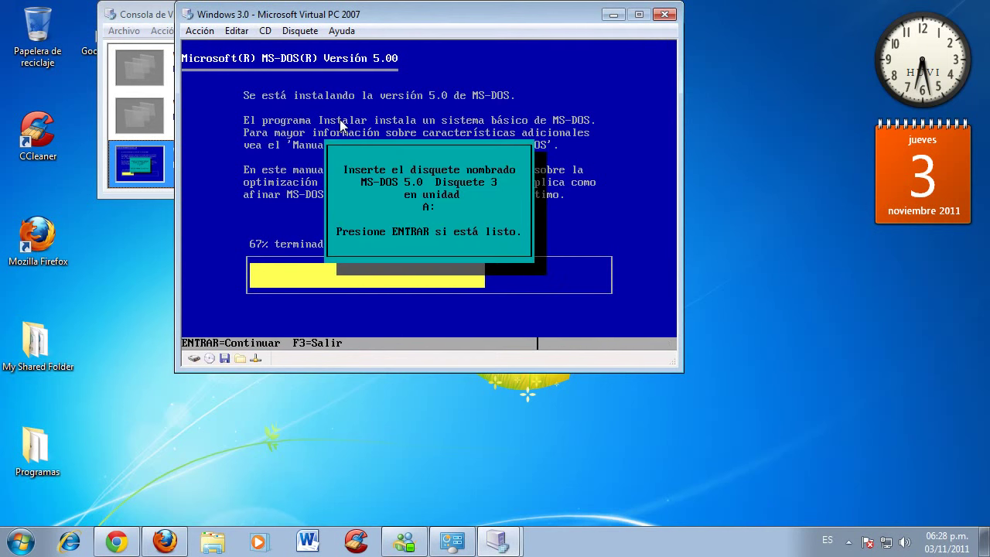
Capture the Disk03 floppy image and let the MS-DOS installation complete.
left_click(300, 31)
left_click(306, 49)
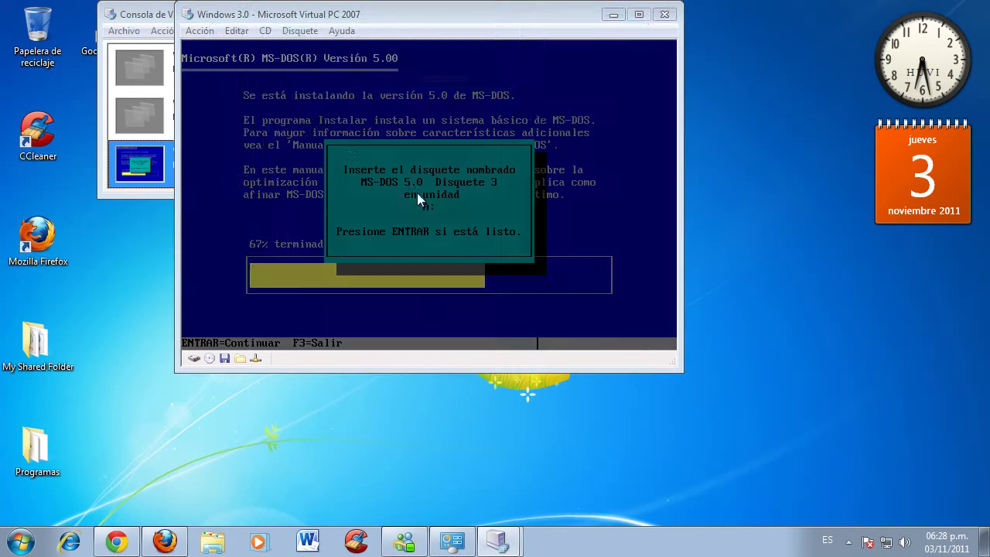
double_click(343, 133)
key("Return")
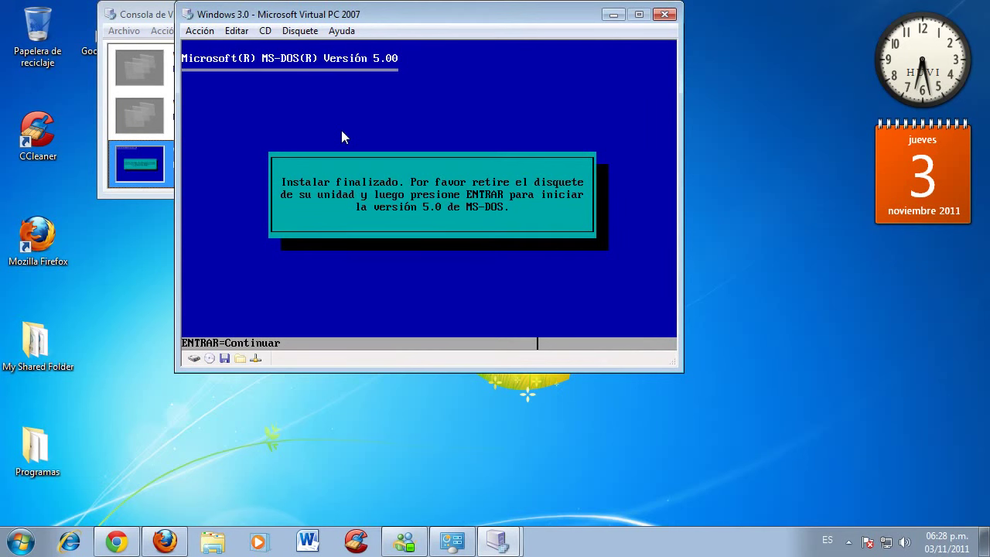
Restart into the installed MS-DOS 5.0 and release the floppy image from the drive.
key("Return")
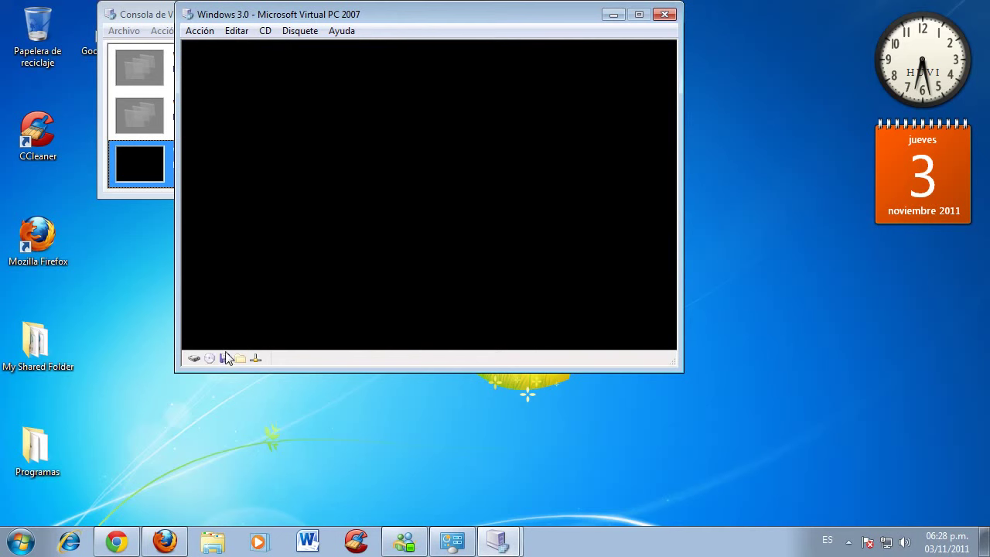
left_click(226, 357)
left_click(250, 393)
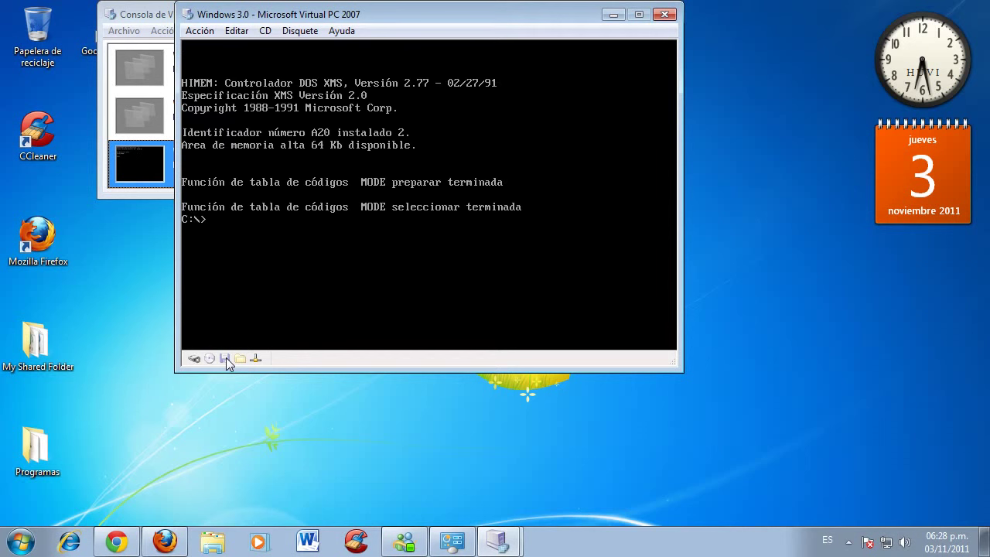
Capture the first floppy image from the Windows 3.0 folder under Sistemas operativos.
left_click(226, 357)
left_click(252, 392)
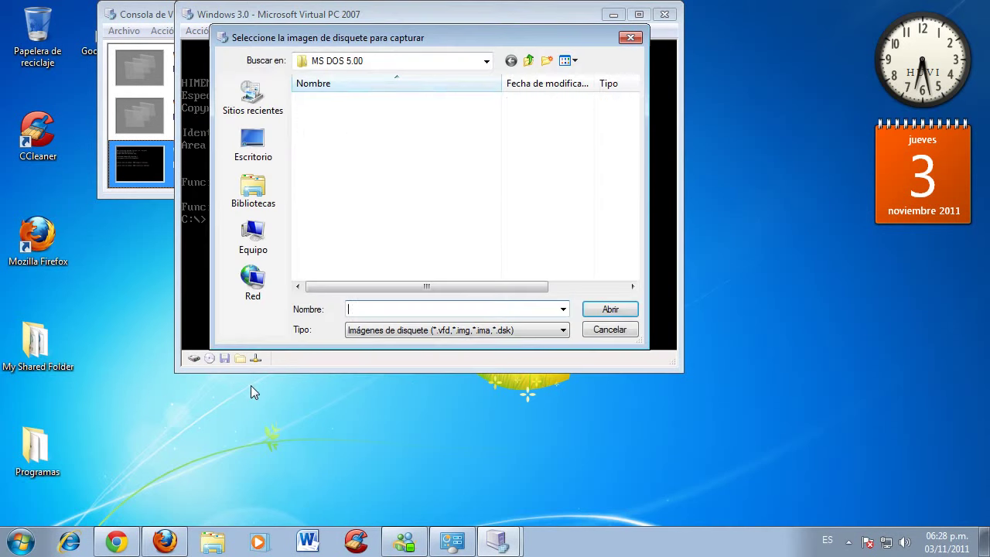
left_click(529, 61)
left_click(529, 61)
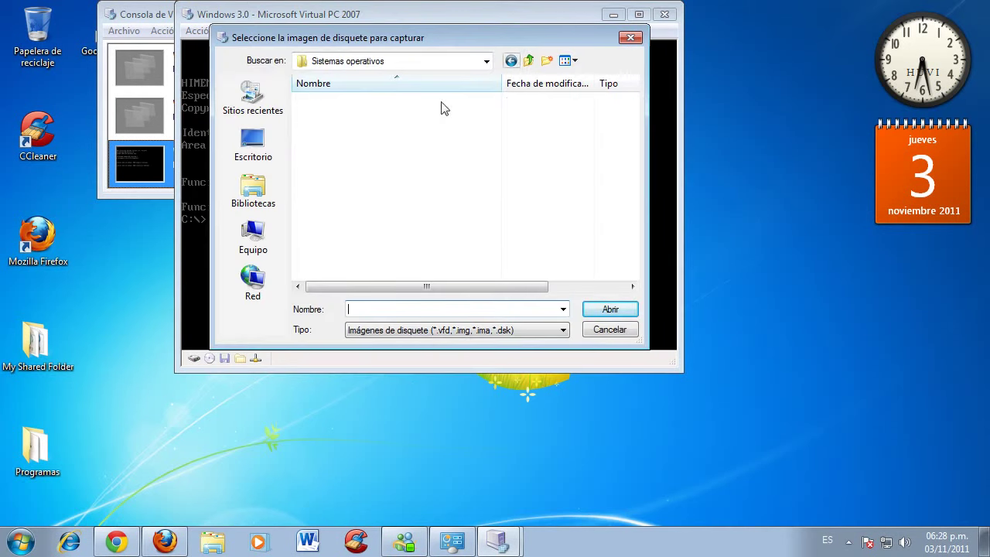
double_click(365, 131)
double_click(340, 203)
double_click(334, 102)
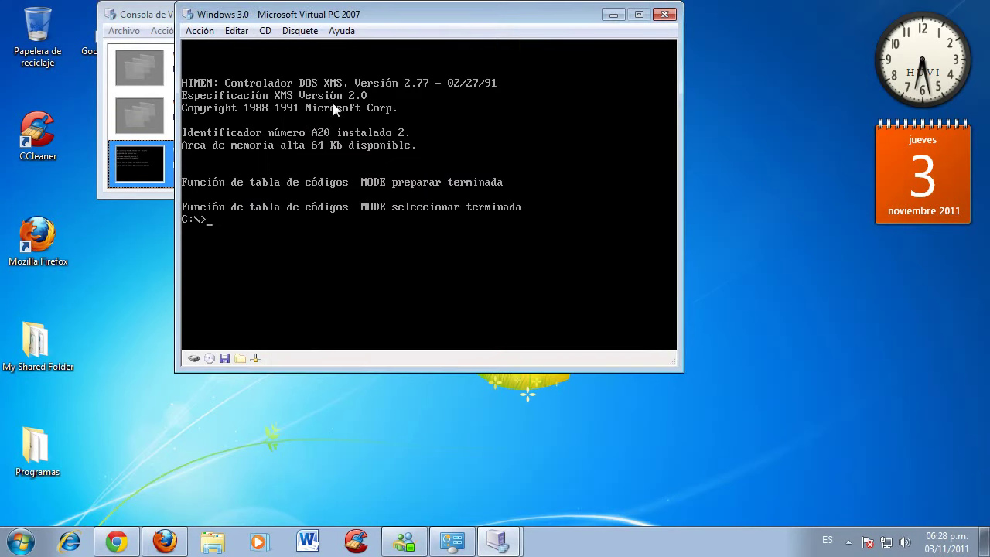
Switch to drive a: at the DOS prompt, launch the Windows 3.0 installer, and continue past its welcome screen.
type("aÑ")
key("Return")
type("a:")
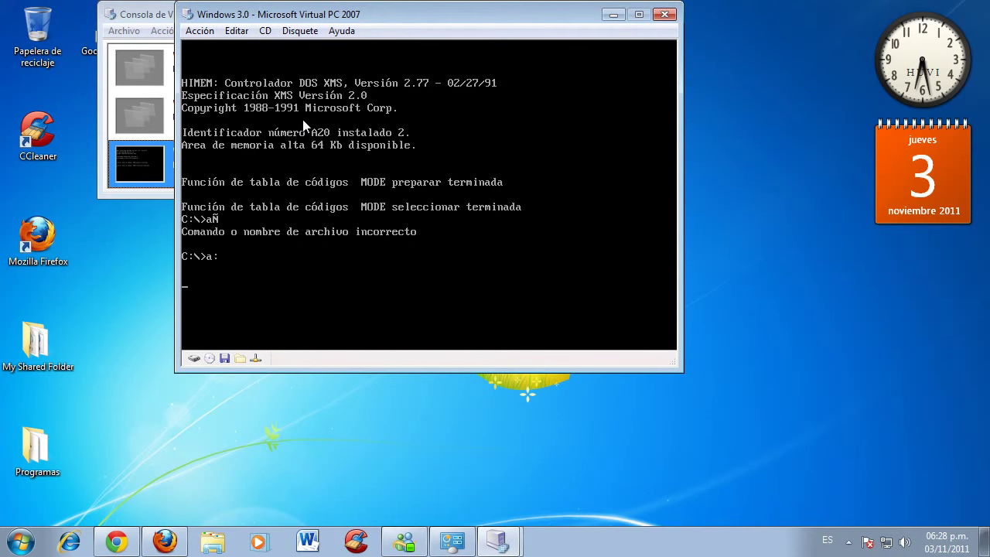
key("Return")
key("Return")
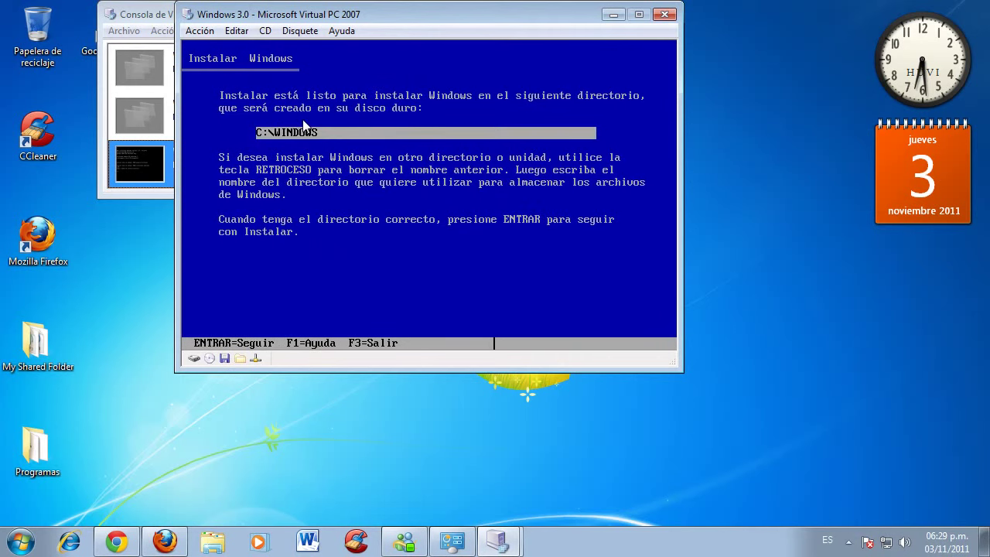
Accept C:\WINDOWS as the installation directory and confirm the detected hardware list.
key("Return")
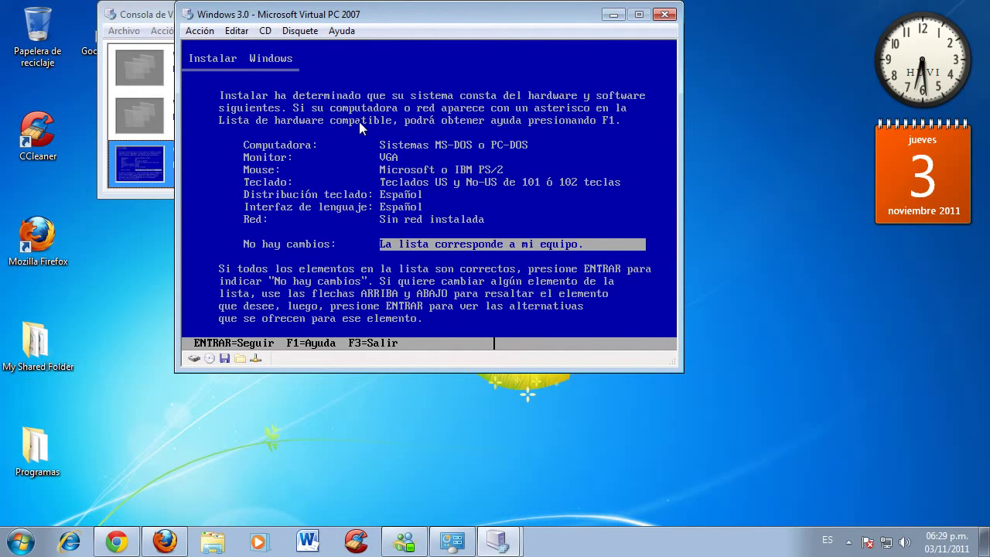
key("Return")
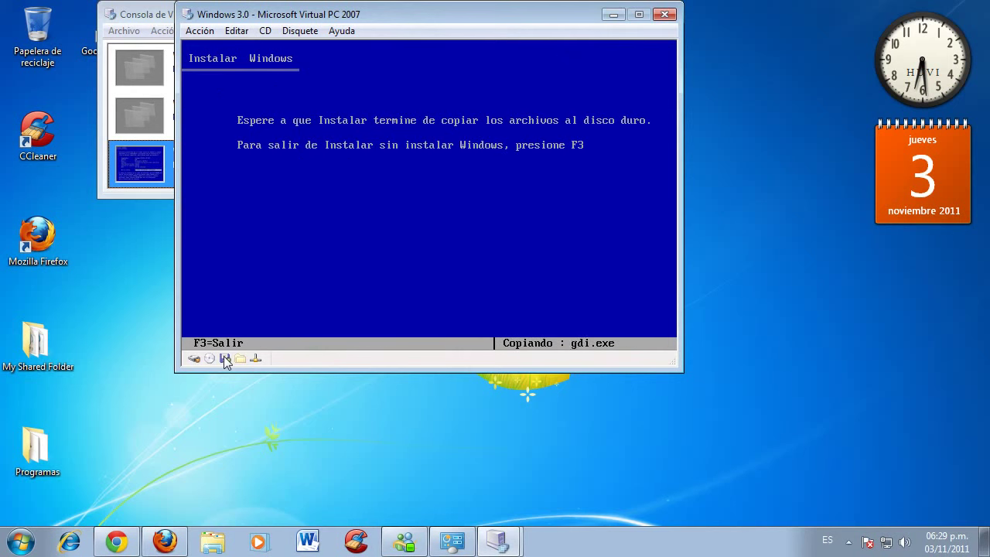
Insert the second Windows 3.0 floppy image and continue copying files.
left_click(224, 358)
left_click(237, 407)
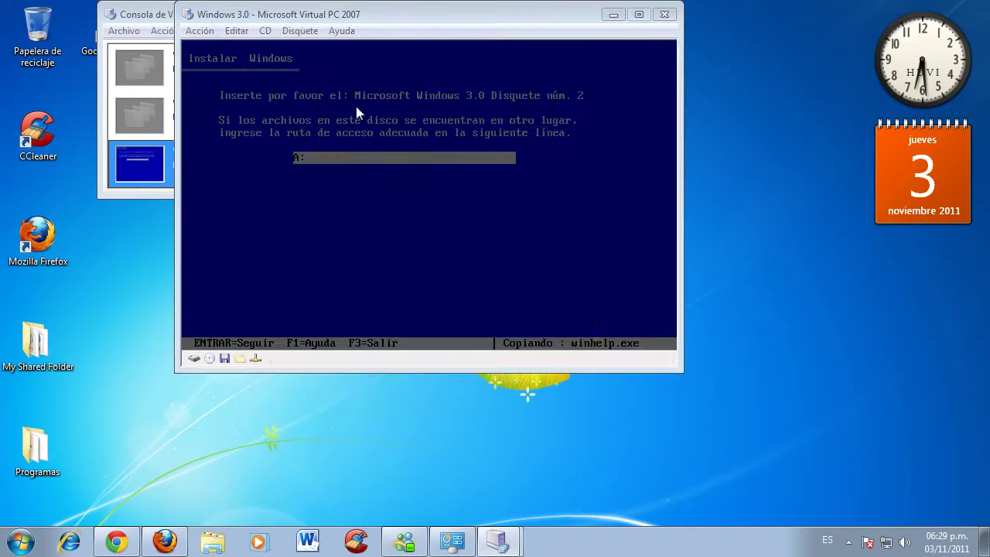
double_click(338, 115)
key("Return")
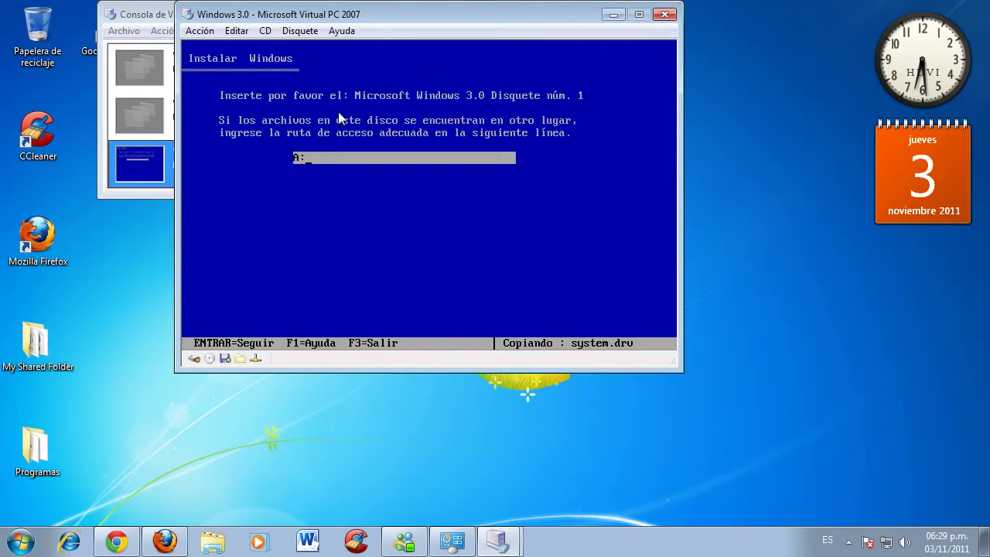
Swap back to the first Windows 3.0 floppy image and continue the installation.
left_click(225, 358)
left_click(238, 401)
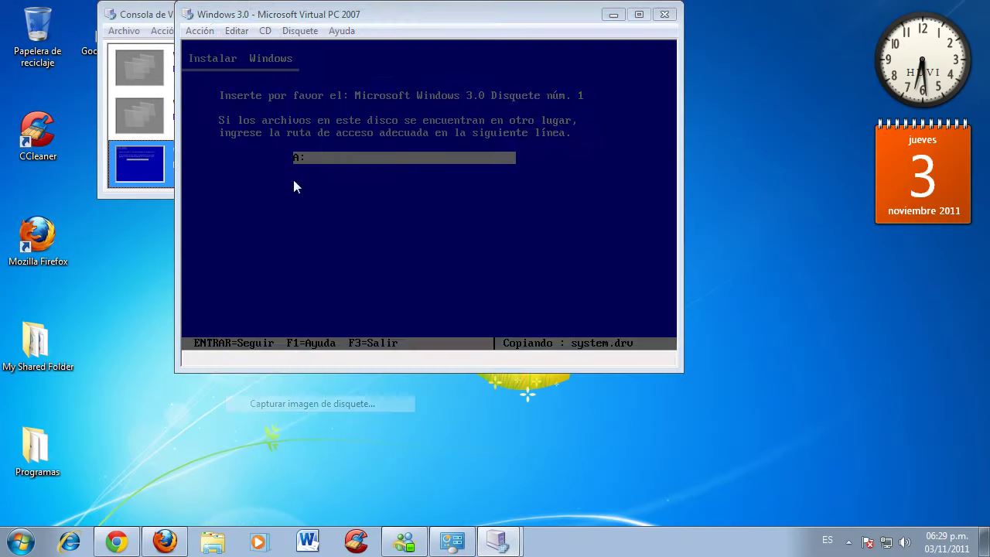
double_click(313, 101)
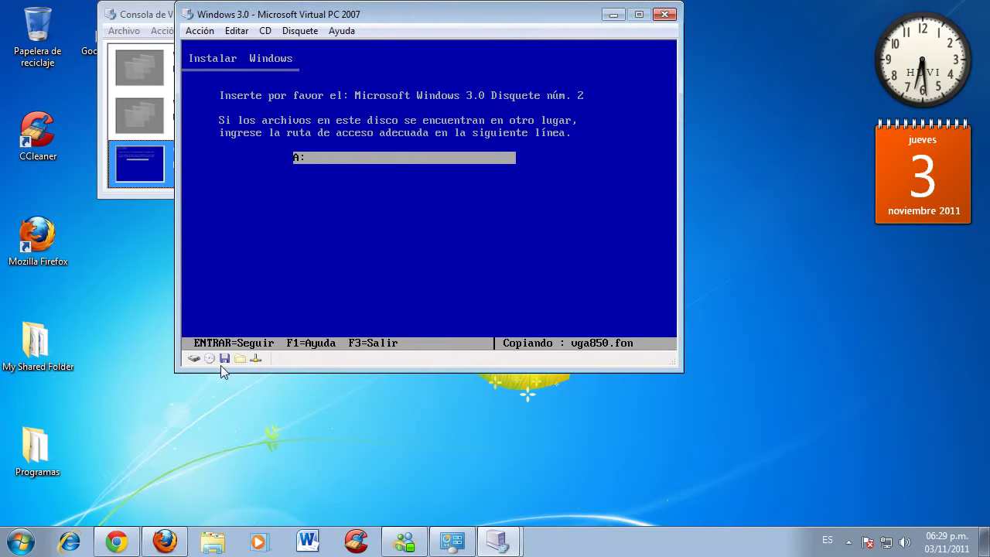
Load the second Windows 3.0 floppy image again and continue into the graphical part of setup.
left_click(225, 358)
left_click(258, 406)
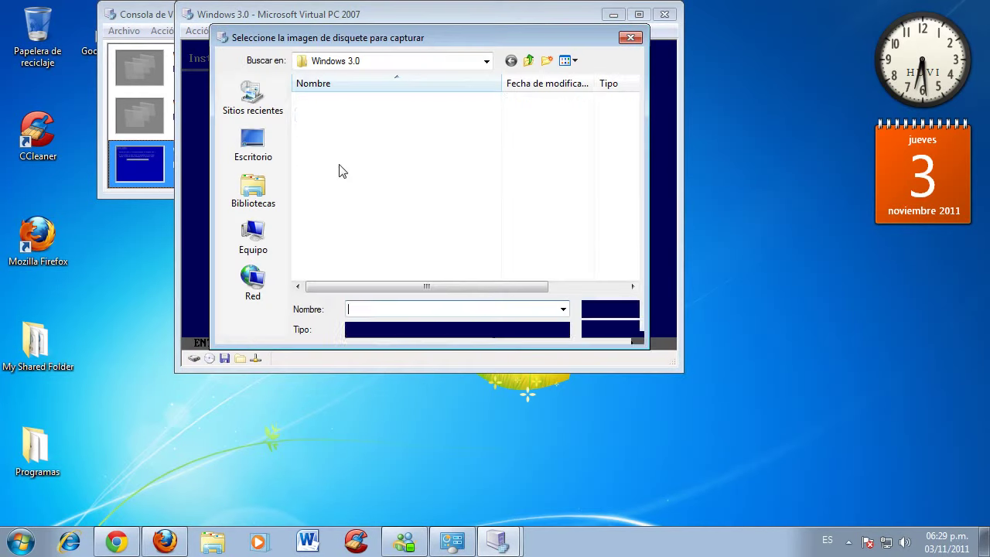
double_click(350, 118)
key("Return")
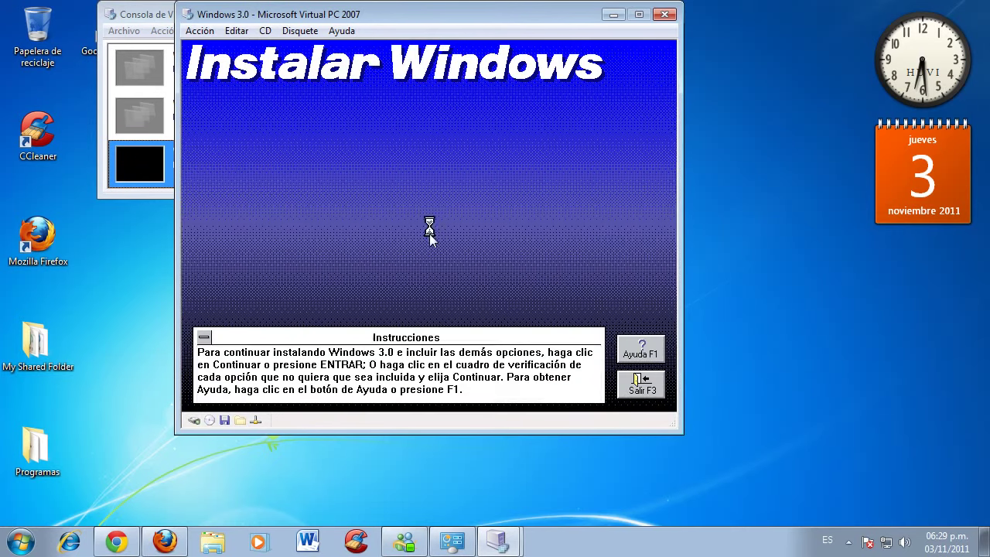
Exclude Establecer impresoras and Leer los documentos en línea, keeping Establecer las aplicaciones del disco duro enabled.
left_click(429, 220)
left_click(396, 199)
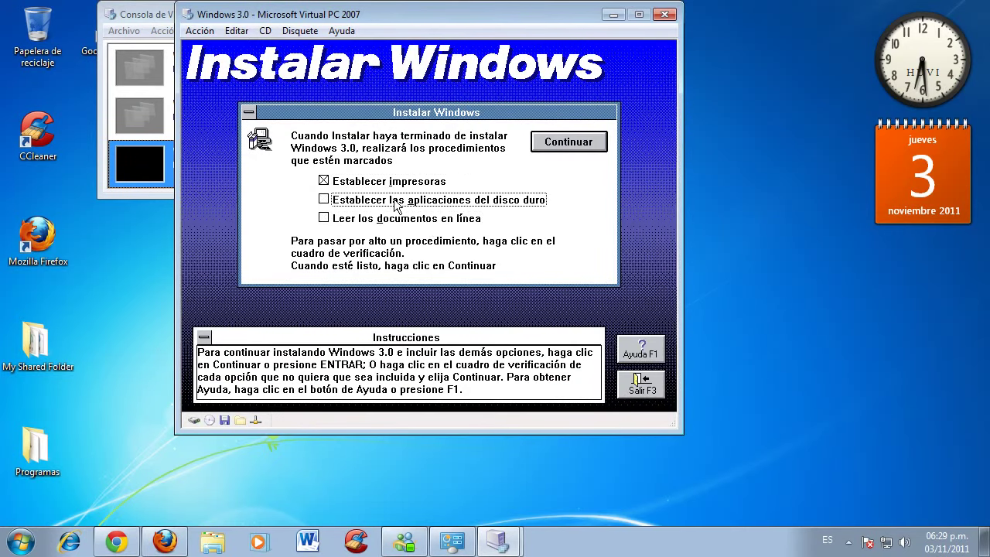
left_click(396, 200)
left_click(392, 181)
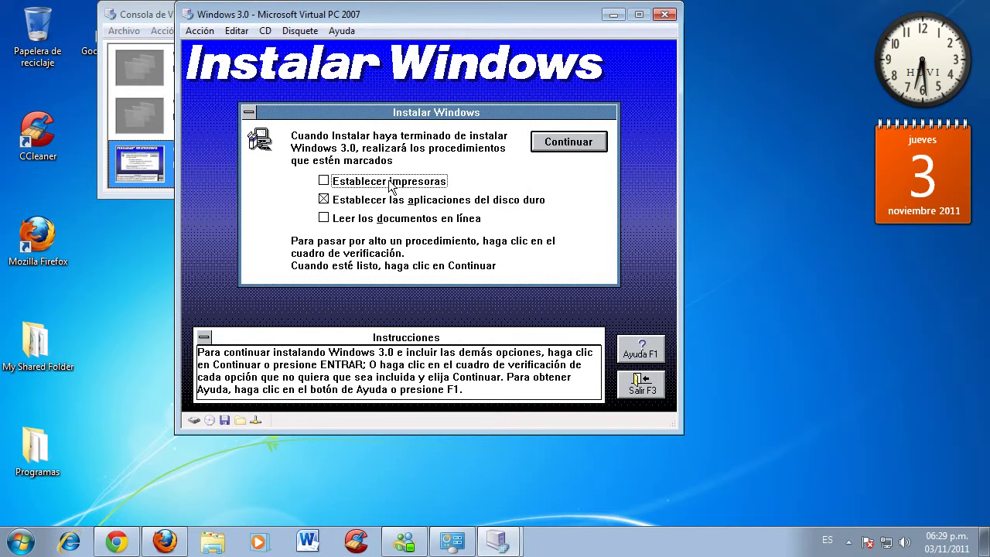
Continue setup with the chosen options, insert the third Windows 3.0 floppy image, Disk03, and resume copying files.
left_click(566, 145)
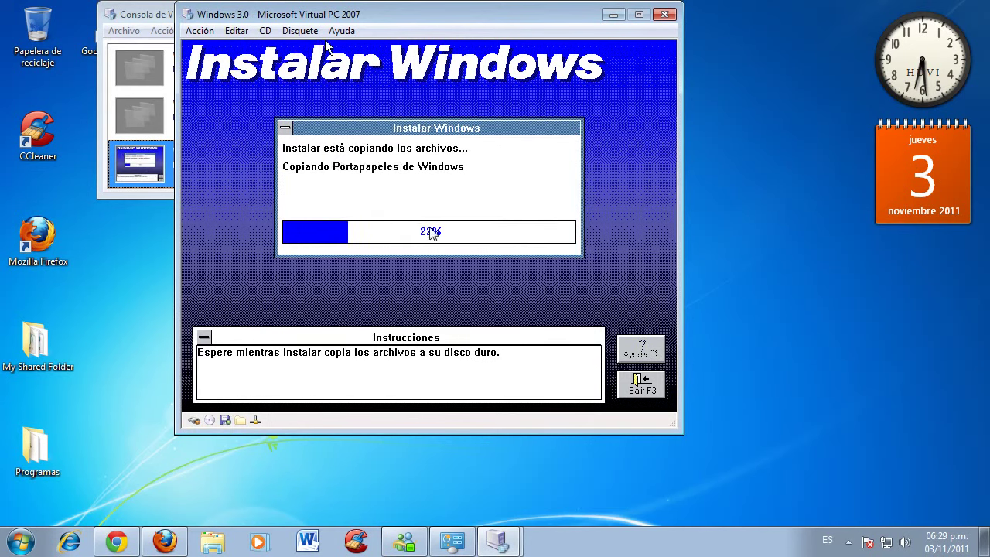
left_click(300, 31)
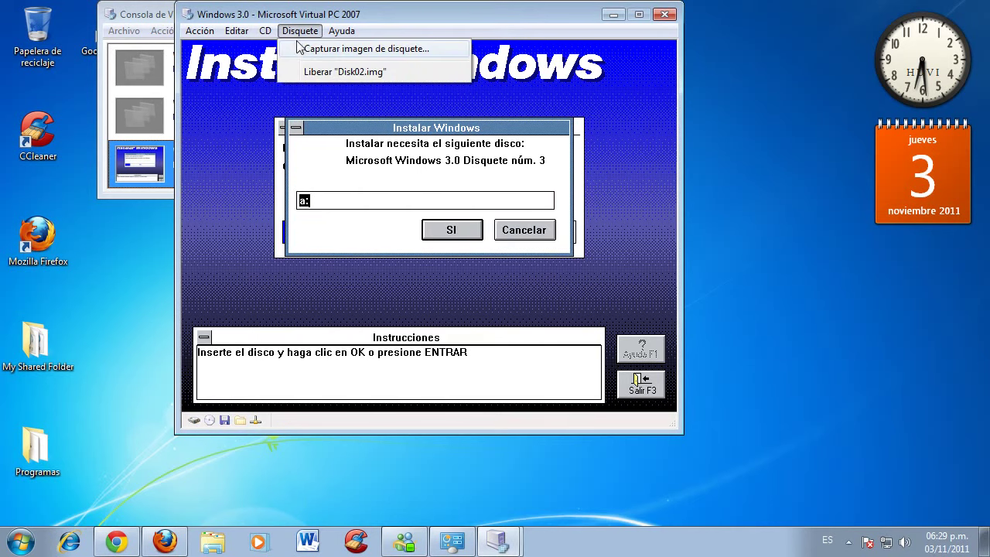
left_click(300, 48)
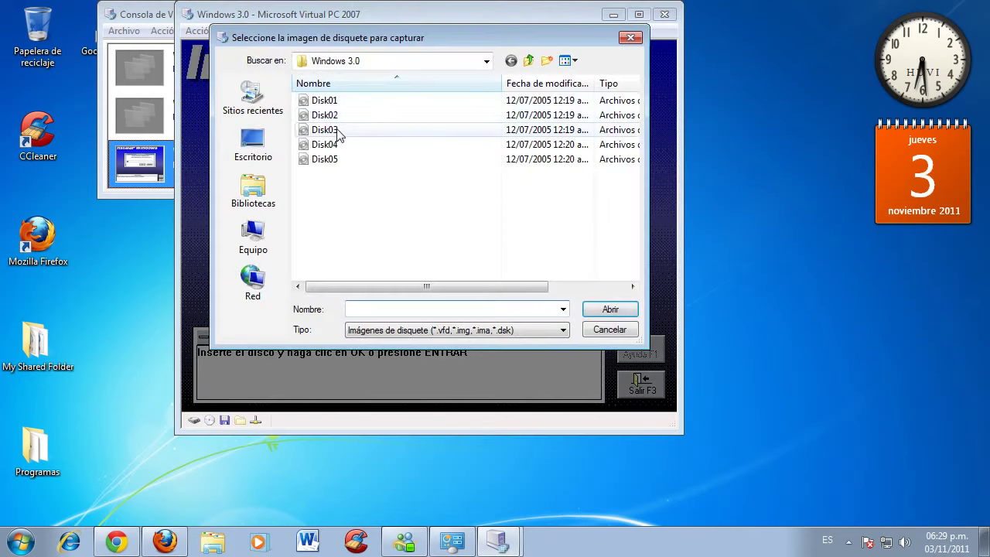
double_click(325, 130)
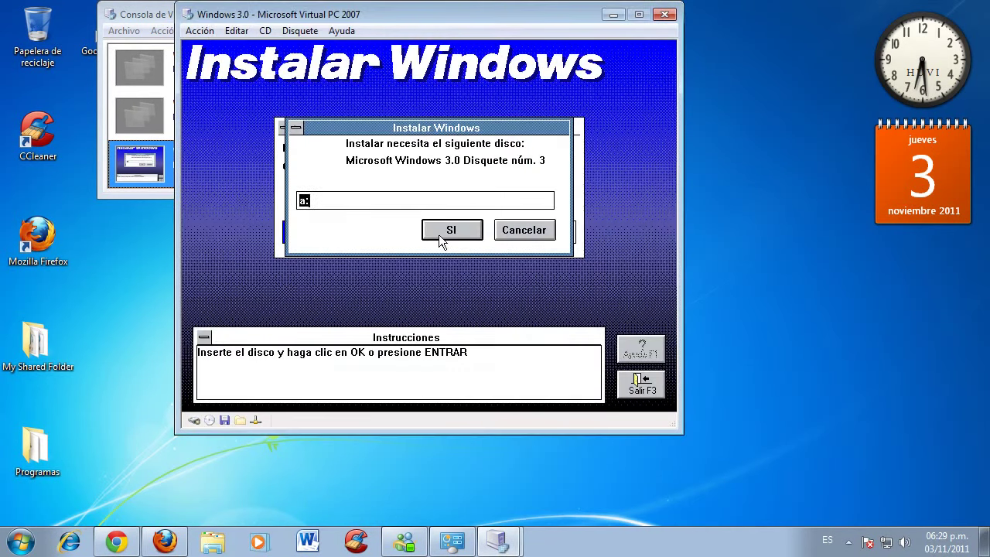
left_click(448, 230)
Insert the fourth Windows 3.0 floppy image, Disk04, and continue copying files.
left_click(299, 30)
left_click(317, 48)
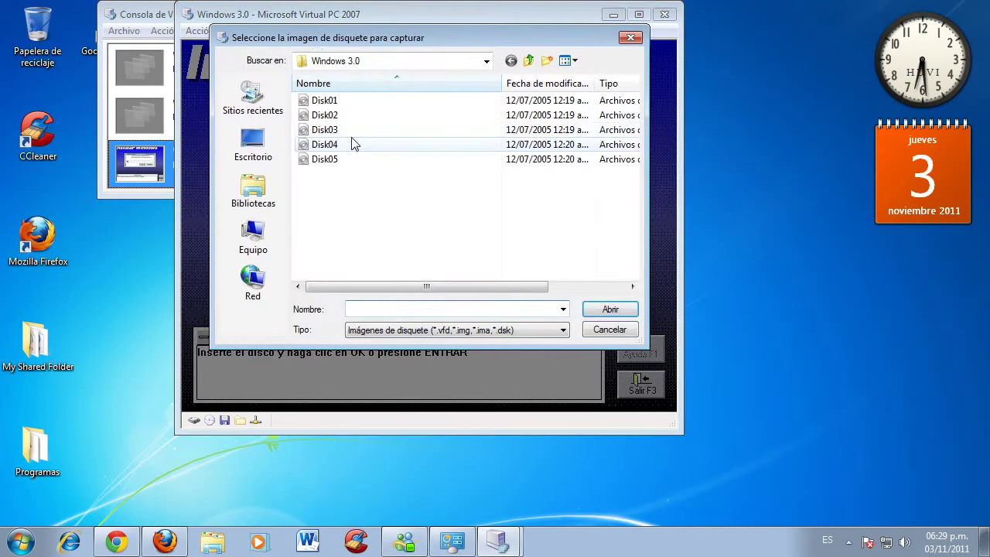
double_click(353, 142)
left_click(451, 230)
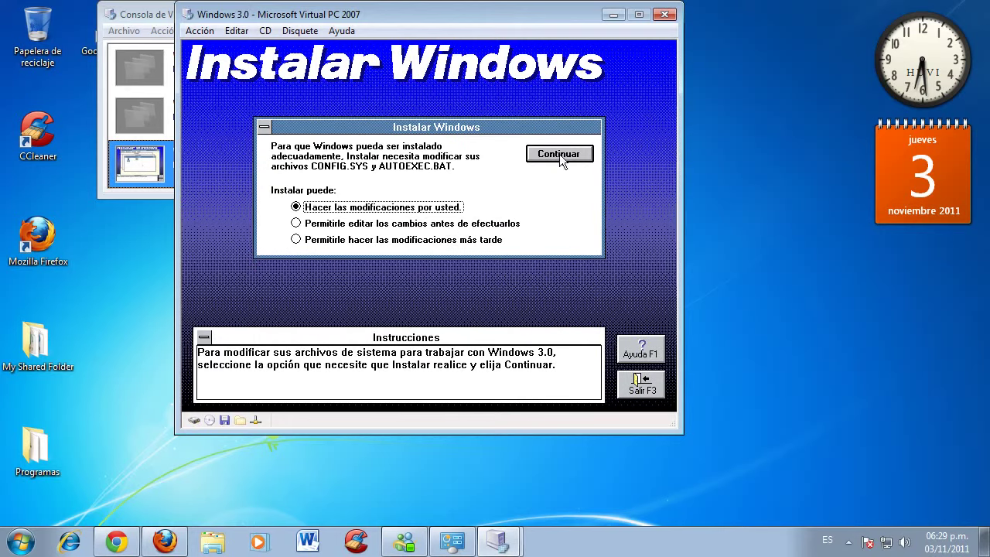
Let setup modify CONFIG.SYS and AUTOEXEC.BAT itself, and accept the selection of hard disk applications.
left_click(560, 154)
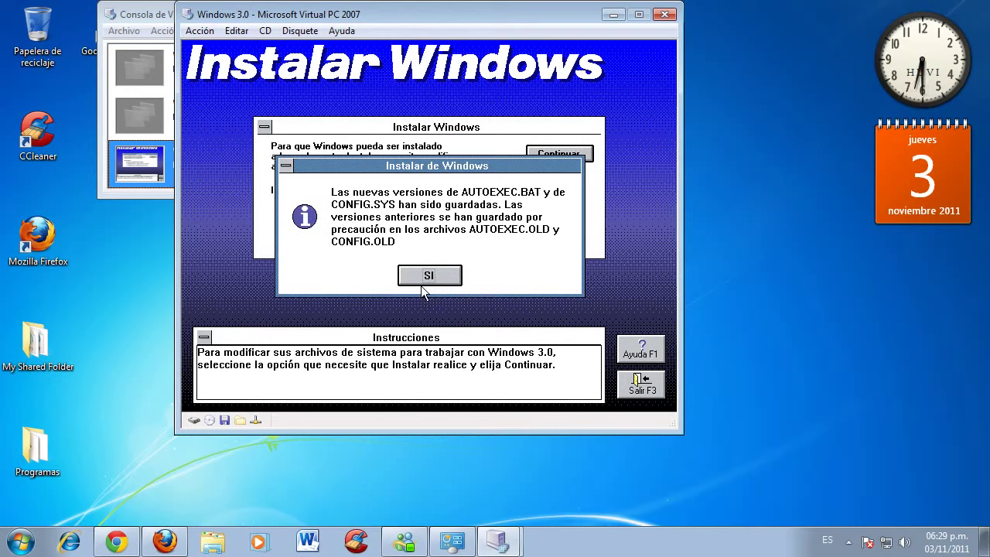
left_click(423, 283)
left_click(403, 234)
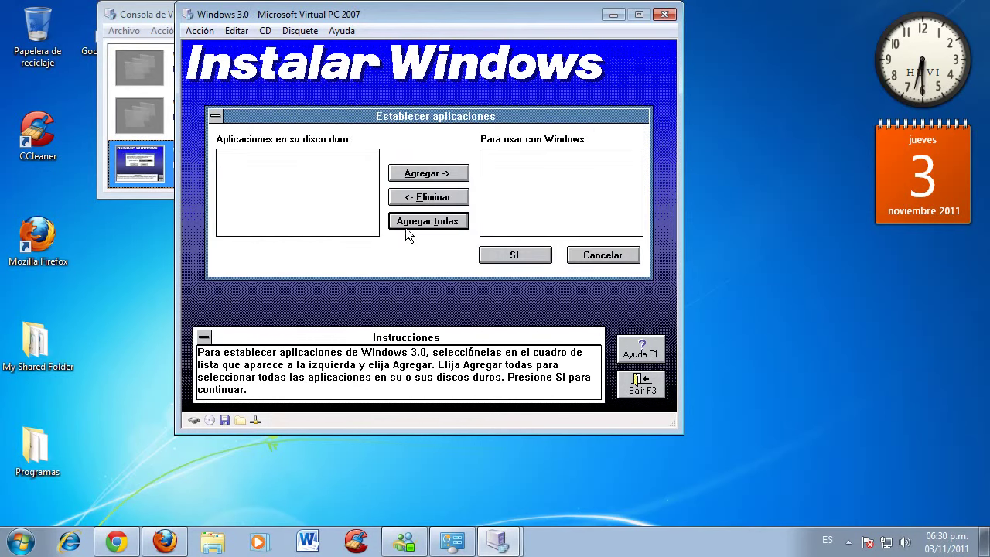
left_click(540, 262)
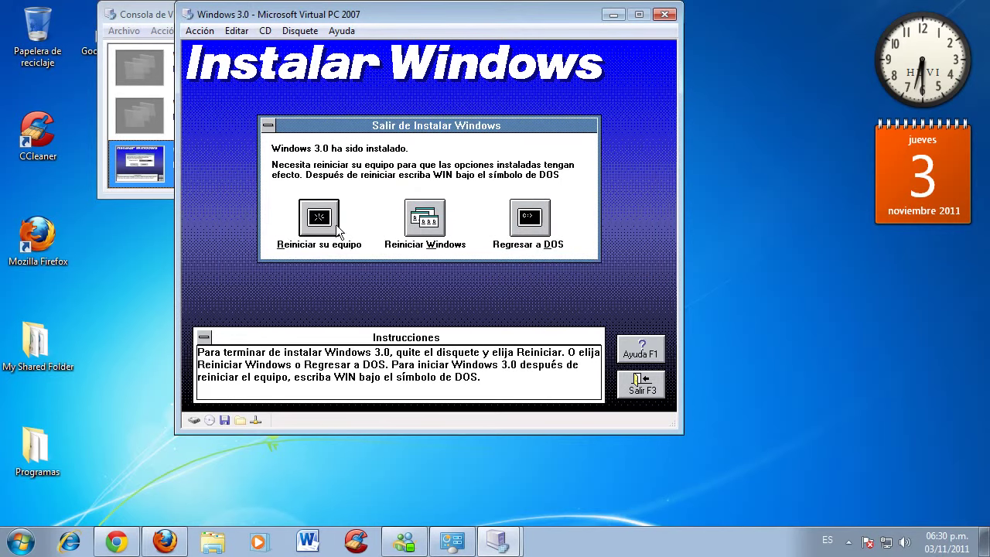
Restart the virtual machine with the floppy image released and start Windows from the DOS prompt with win /s.
left_click(338, 230)
right_click(225, 422)
left_click(237, 451)
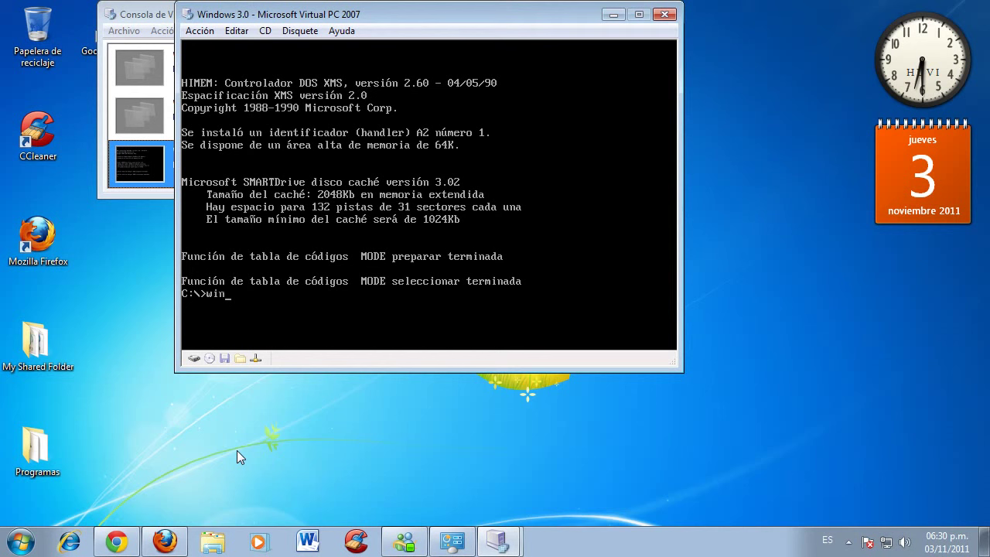
type("/s")
key("Return")
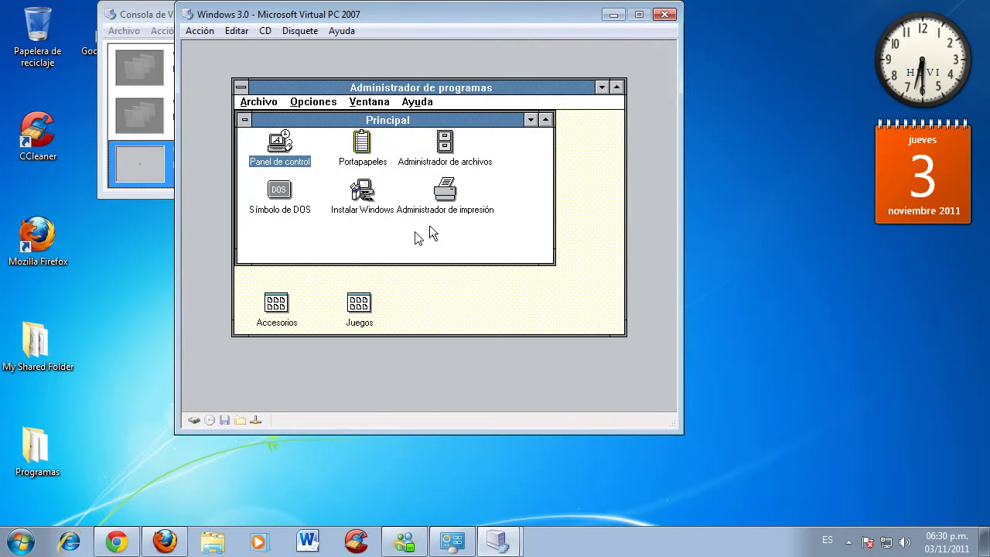
Check the Panel de control window and the About information of the Administrador de programas.
double_click(290, 152)
double_click(189, 48)
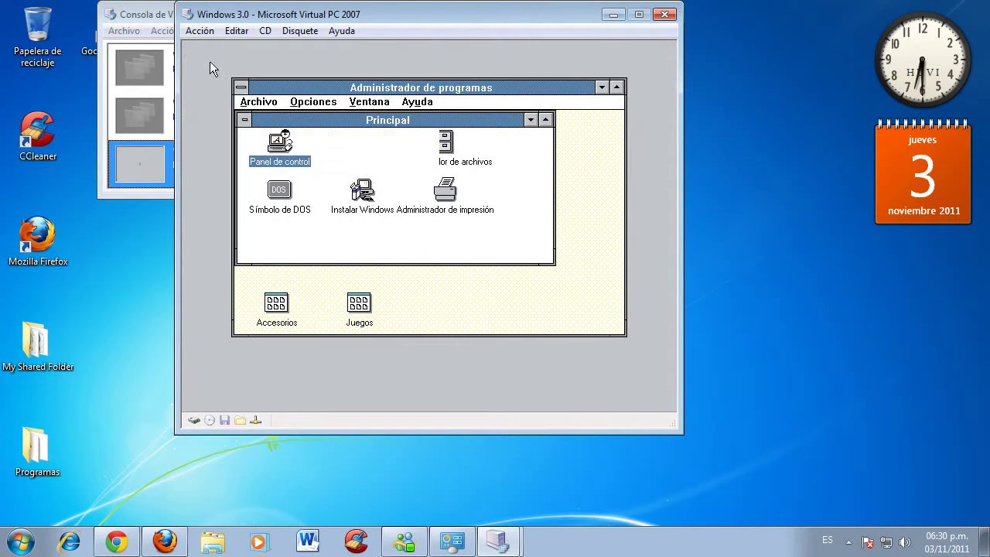
left_click(417, 103)
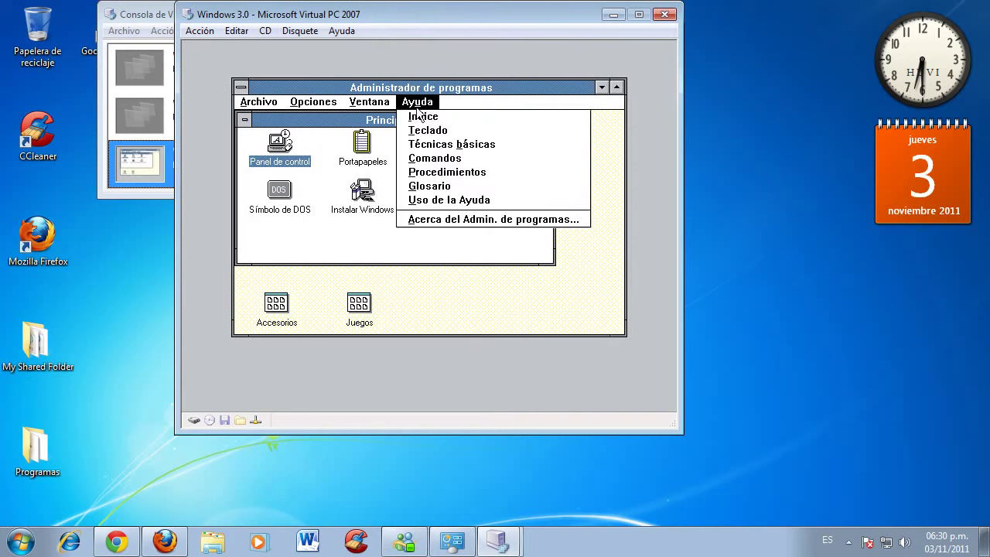
left_click(435, 219)
left_click(398, 267)
Launch Solitario from the Juegos group and apply the game options.
double_click(370, 306)
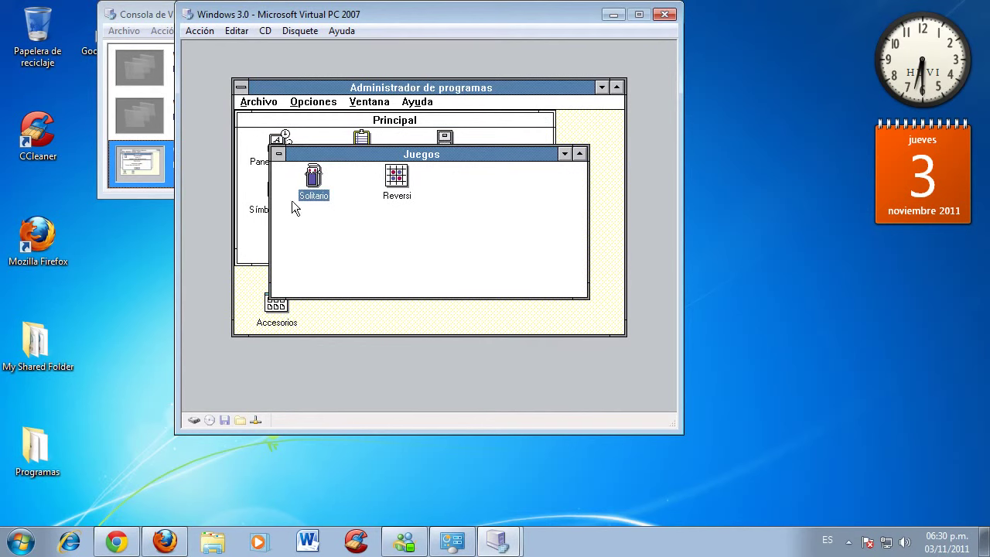
double_click(313, 178)
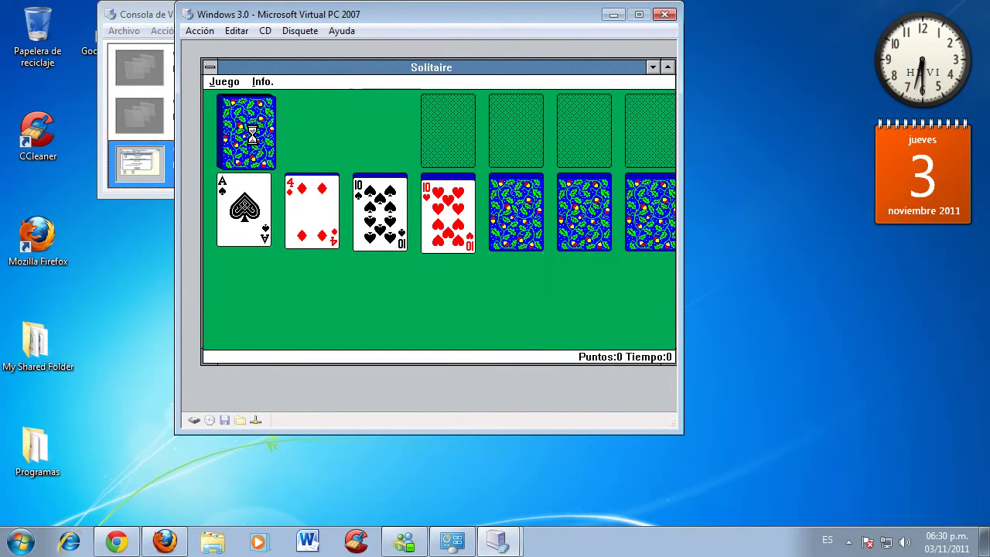
left_click(212, 87)
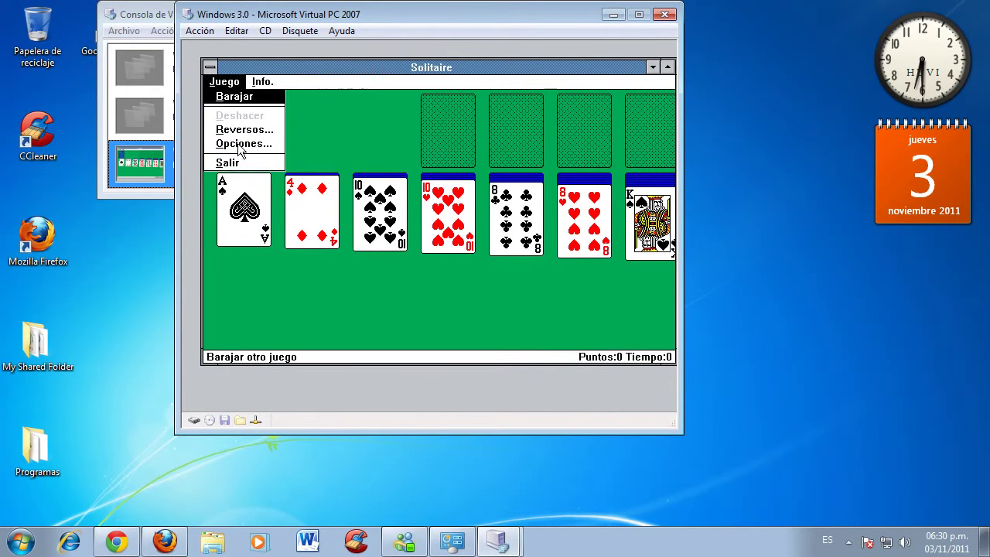
left_click(241, 144)
left_click(381, 221)
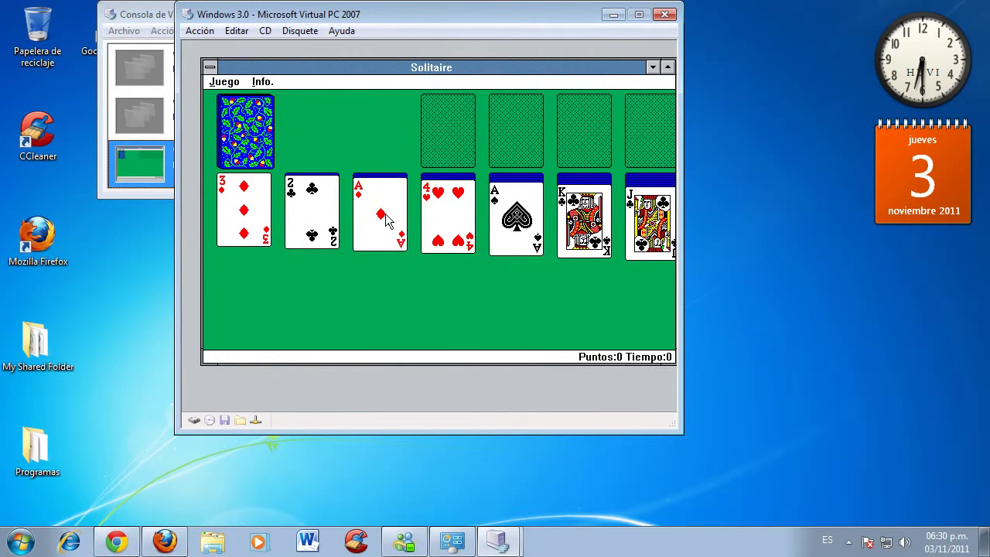
Move the aces of diamonds and spades to the foundations and turn over the cards beneath them.
double_click(386, 220)
double_click(516, 220)
left_click(512, 224)
left_click(377, 229)
Move the 2 of clubs onto the 3 of diamonds and the 10 of diamonds onto the jack of clubs, uncovering and drawing cards.
left_click_drag(325, 232, 272, 249)
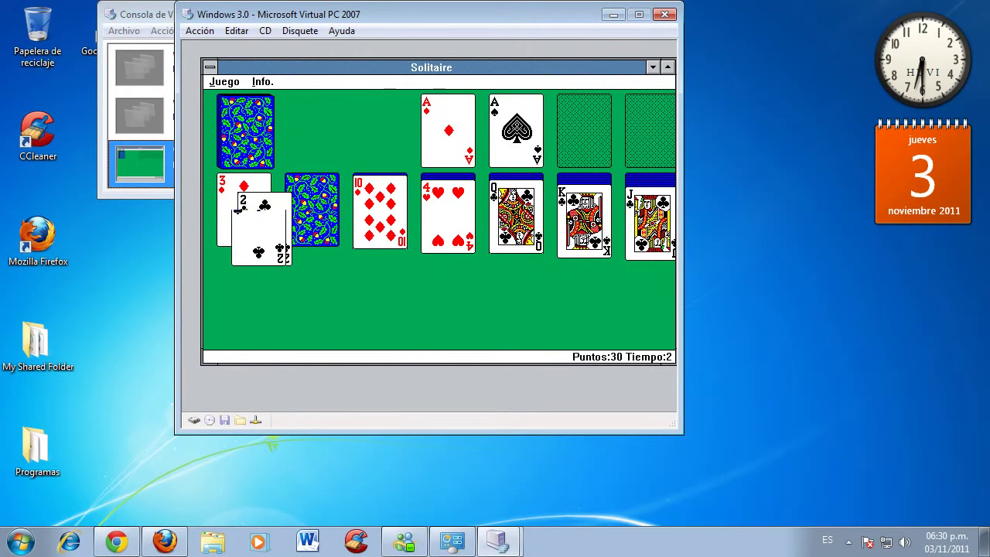
left_click_drag(235, 208, 237, 209)
left_click(312, 213)
left_click_drag(389, 224, 632, 228)
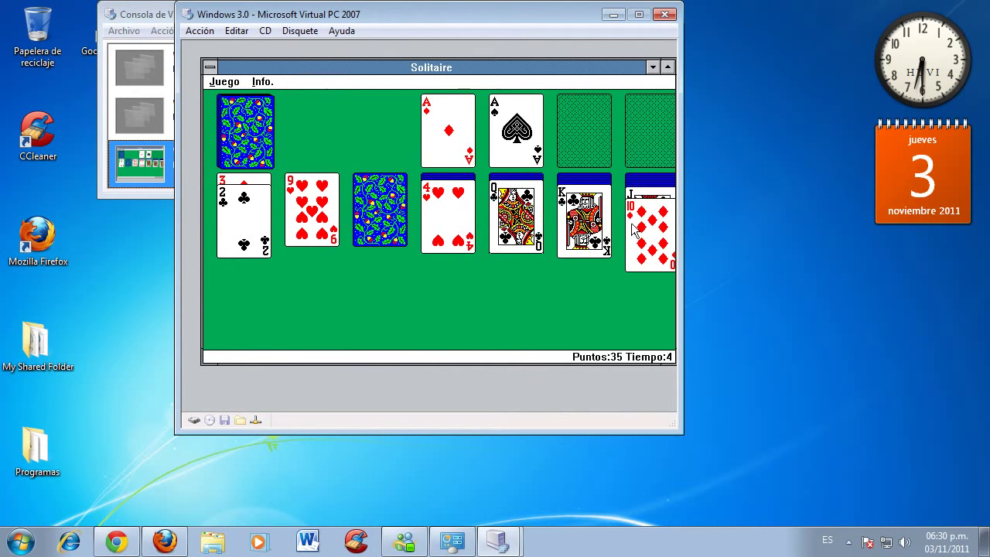
left_click(379, 228)
left_click(250, 133)
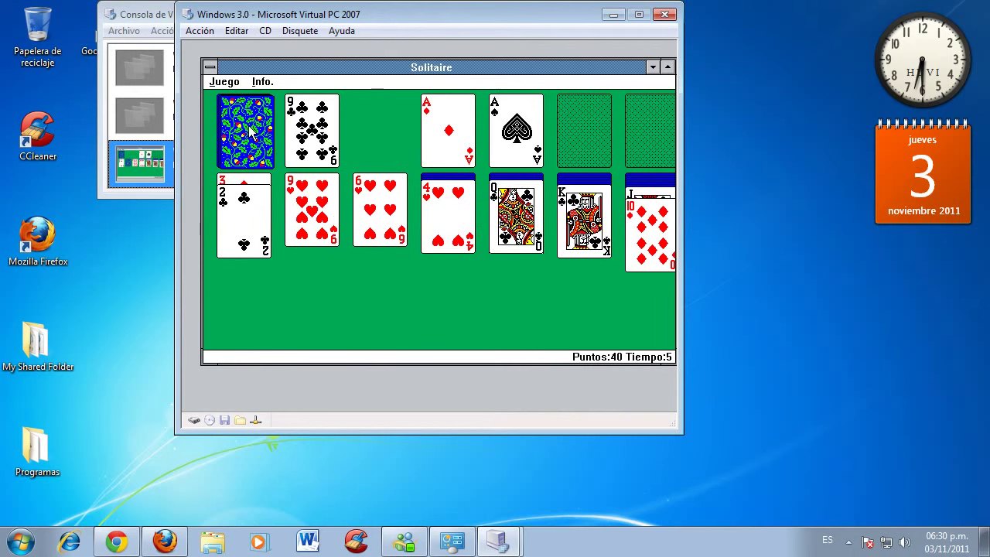
Close Solitario and launch Reversi from the Juegos group.
left_click(212, 69)
left_click(246, 154)
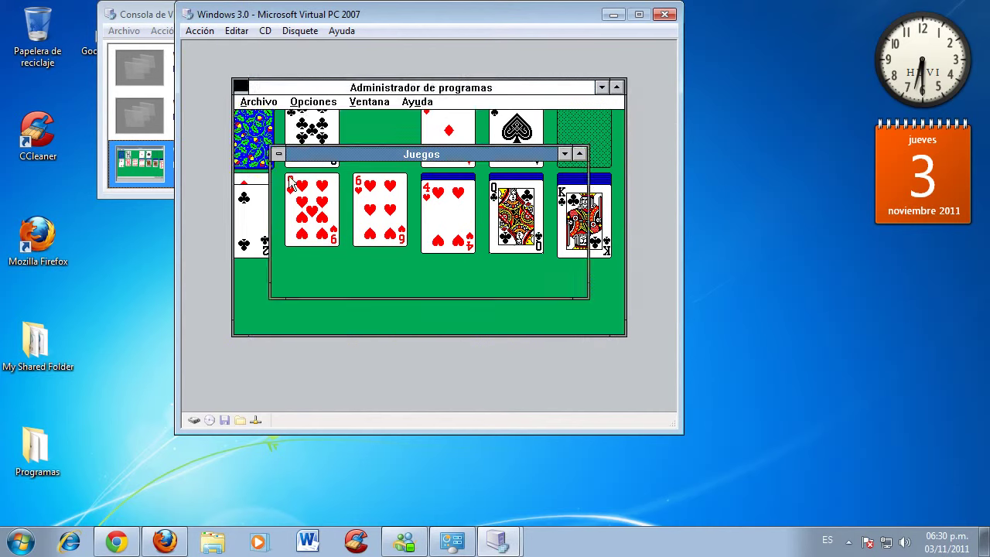
double_click(400, 181)
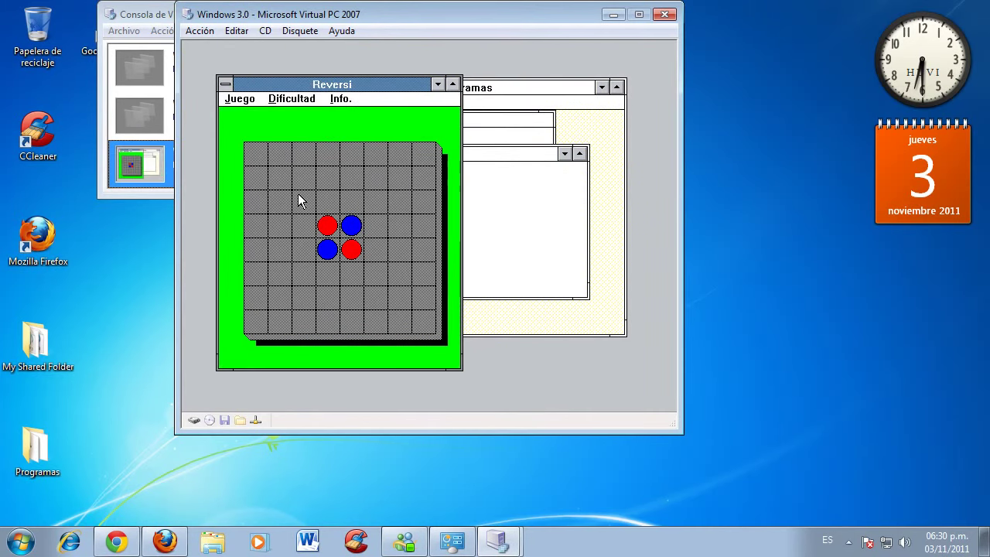
Play two red pieces in Reversi, one beside the upper blue piece and one below the lower blue piece.
left_click(298, 195)
key("Return")
left_click(375, 225)
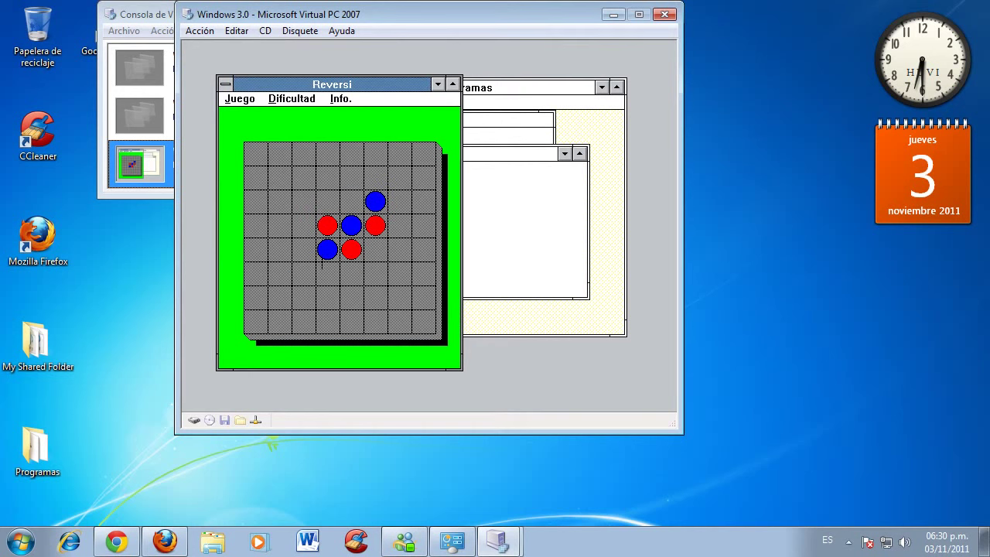
left_click(328, 271)
Close Reversi and the Juegos group window.
left_click(225, 84)
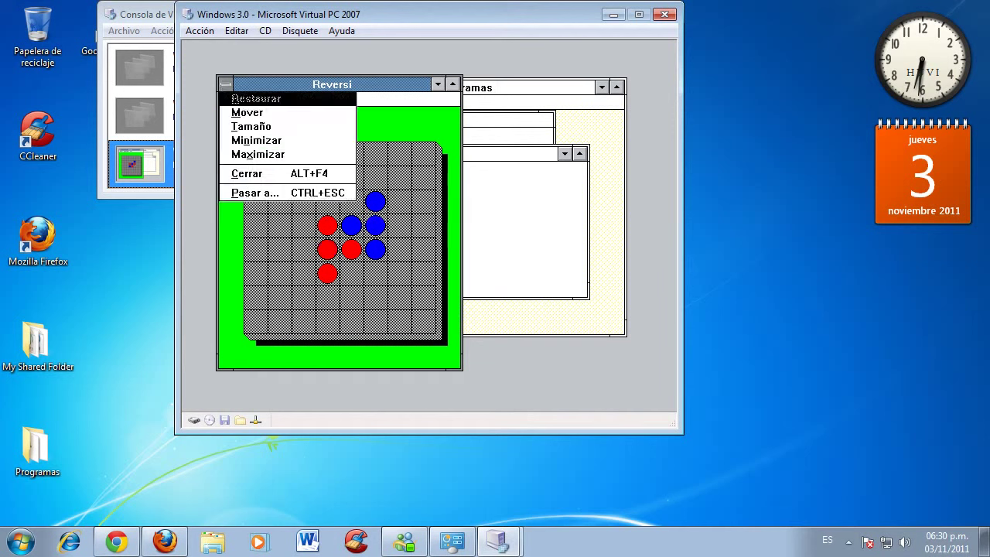
left_click(232, 170)
left_click(278, 154)
left_click(308, 209)
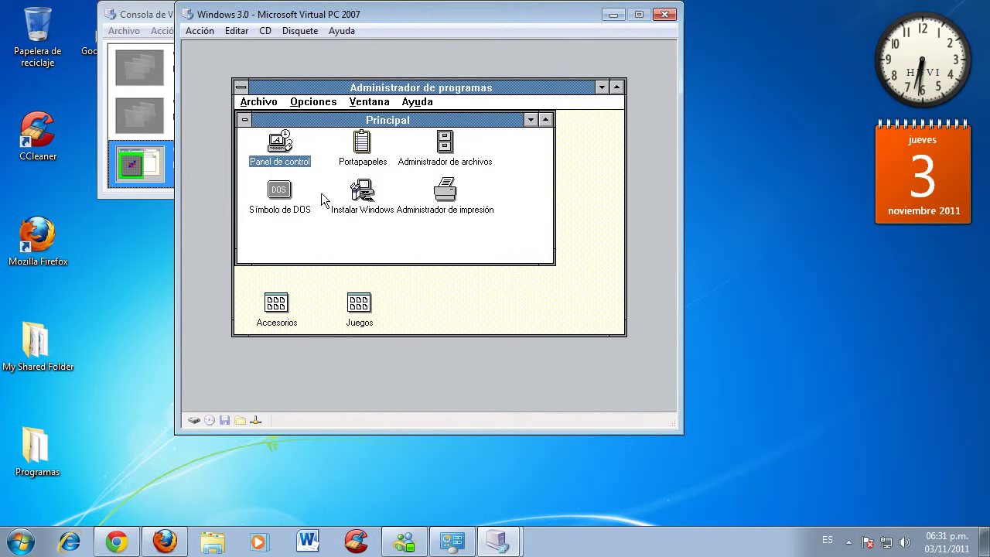
Open Write from the Accesorios group and enter "WINDOWS 3.0 EN ESPAÑOL", a blank line, and "INSTALADO".
double_click(276, 309)
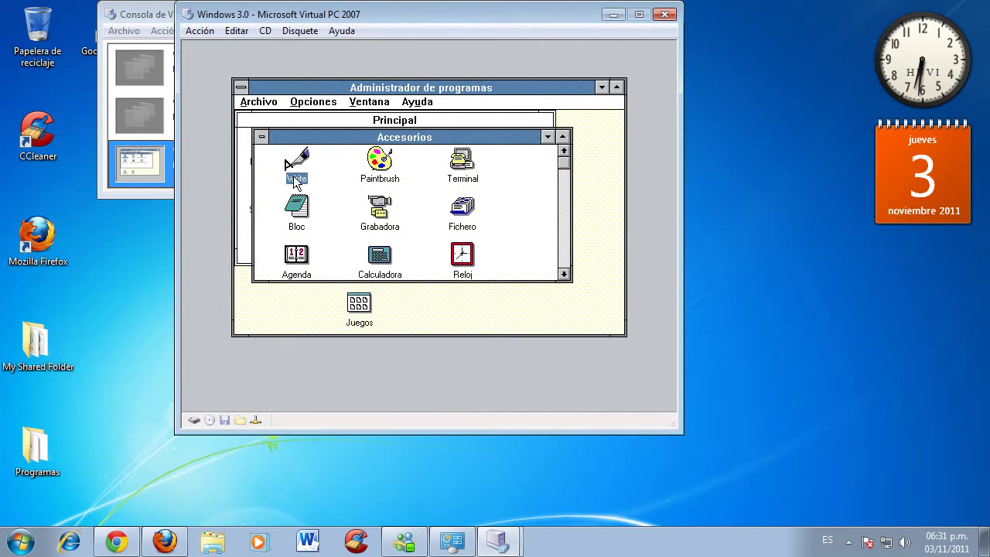
double_click(296, 163)
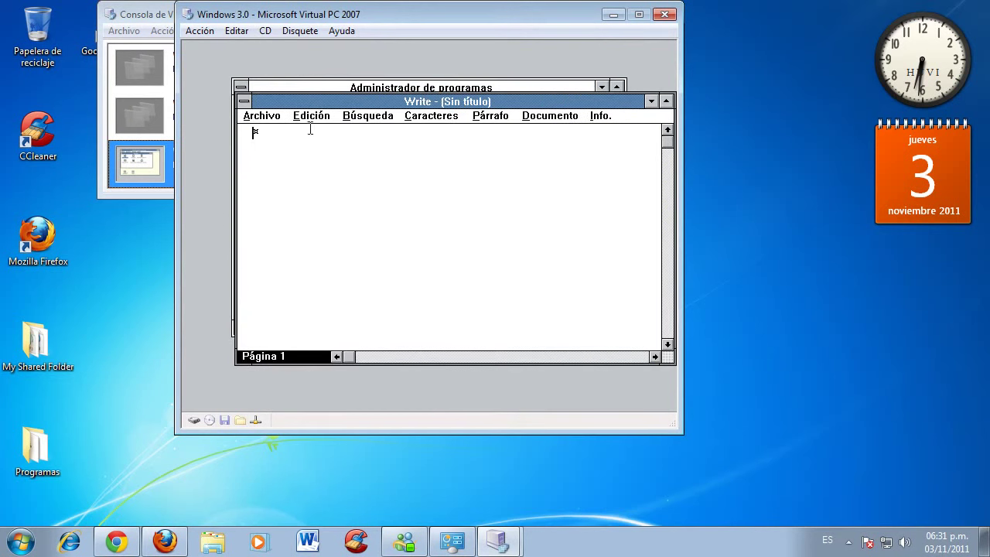
type("WINDO")
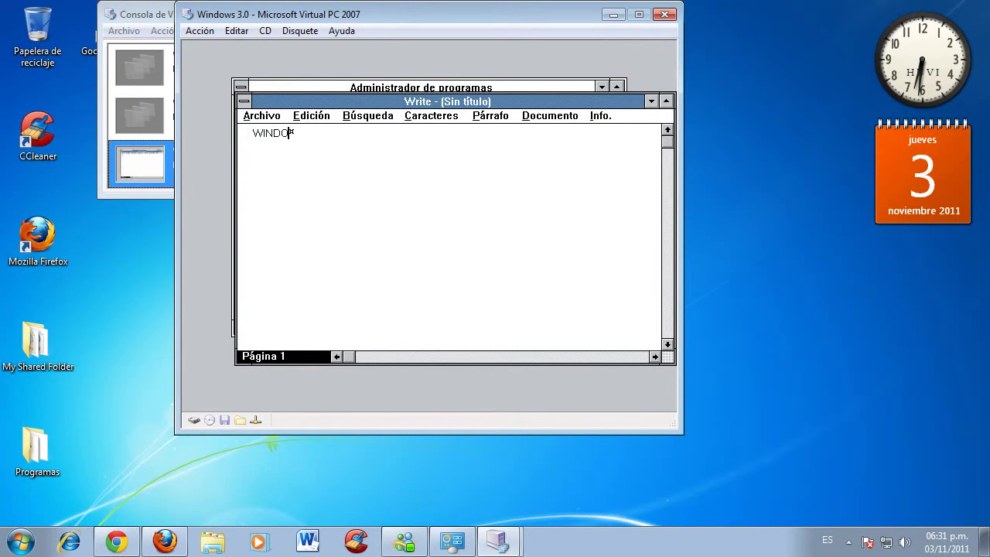
type("WS 3.0 EN ESPAÑOL")
key("Return")
key("Return")
type("INSTALADO")
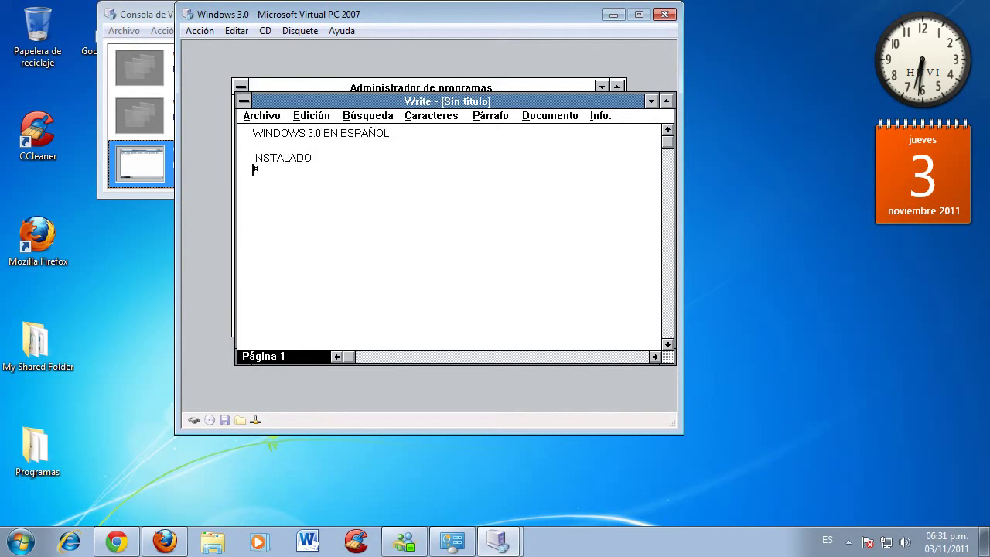